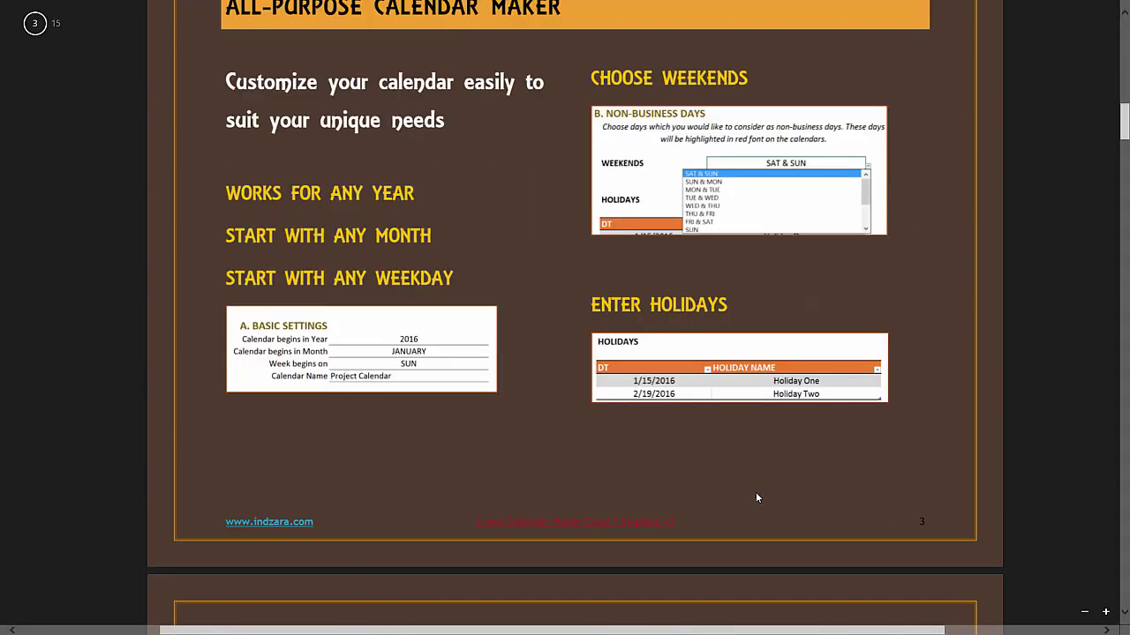
scroll(562, 299, "down", 7)
Scroll the PDF guide to page 4, Calendar Design 1: Yearly, with the 2016 Project Calendar.
scroll(561, 299, "up", 1)
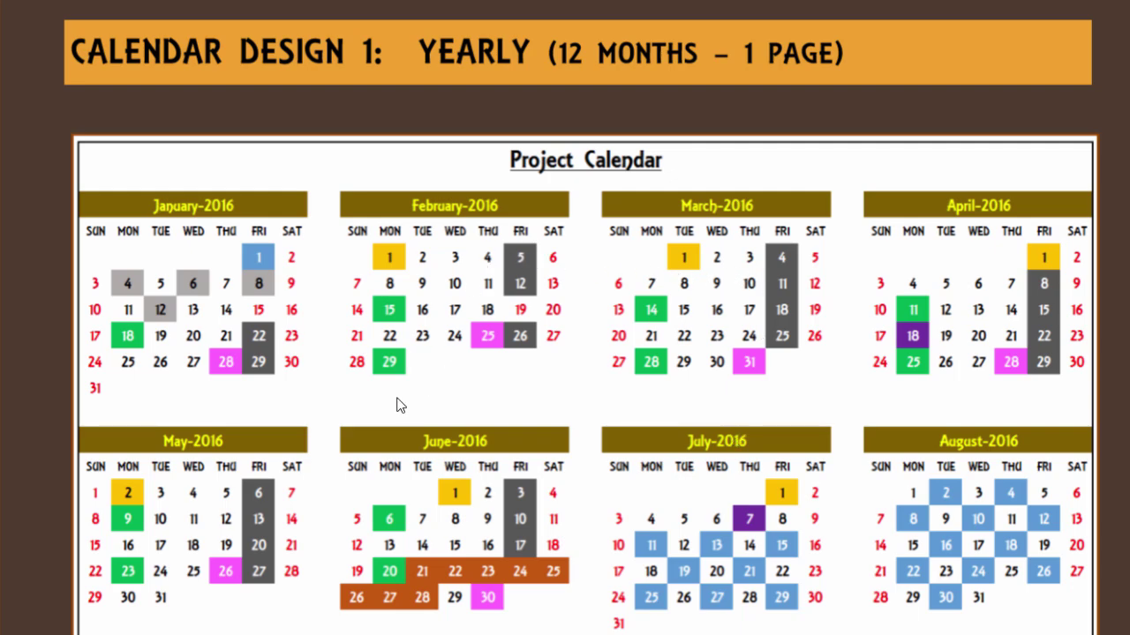
Scroll past Designs 2, 3 and 4 to the Calendar Design 5: One Month w/ Events page.
scroll(396, 405, "down", 10)
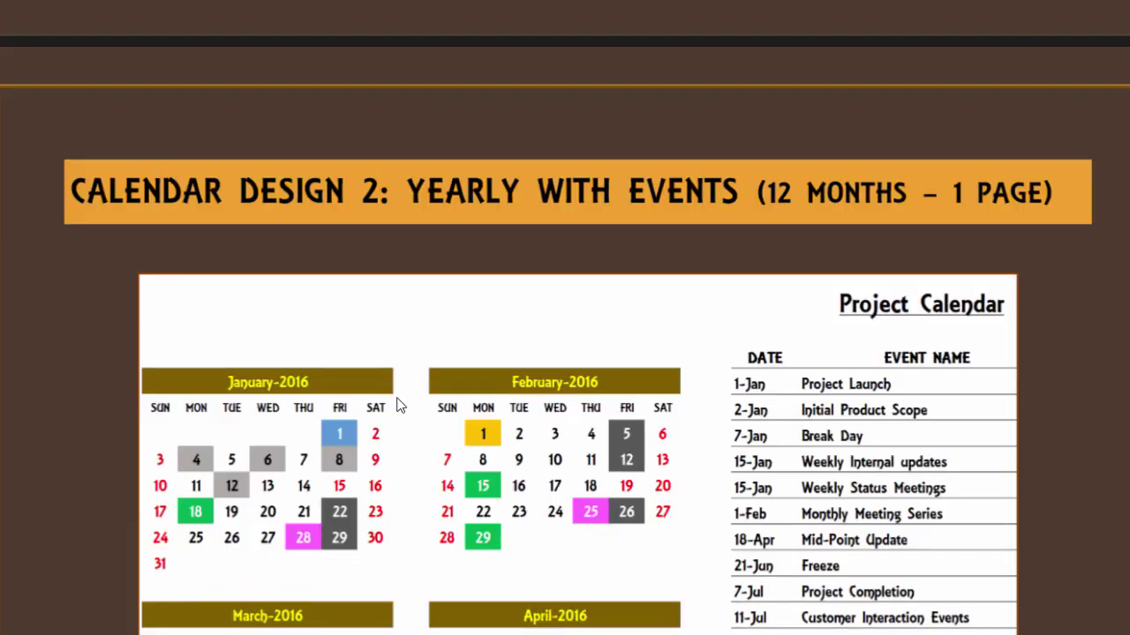
scroll(397, 405, "down", 3)
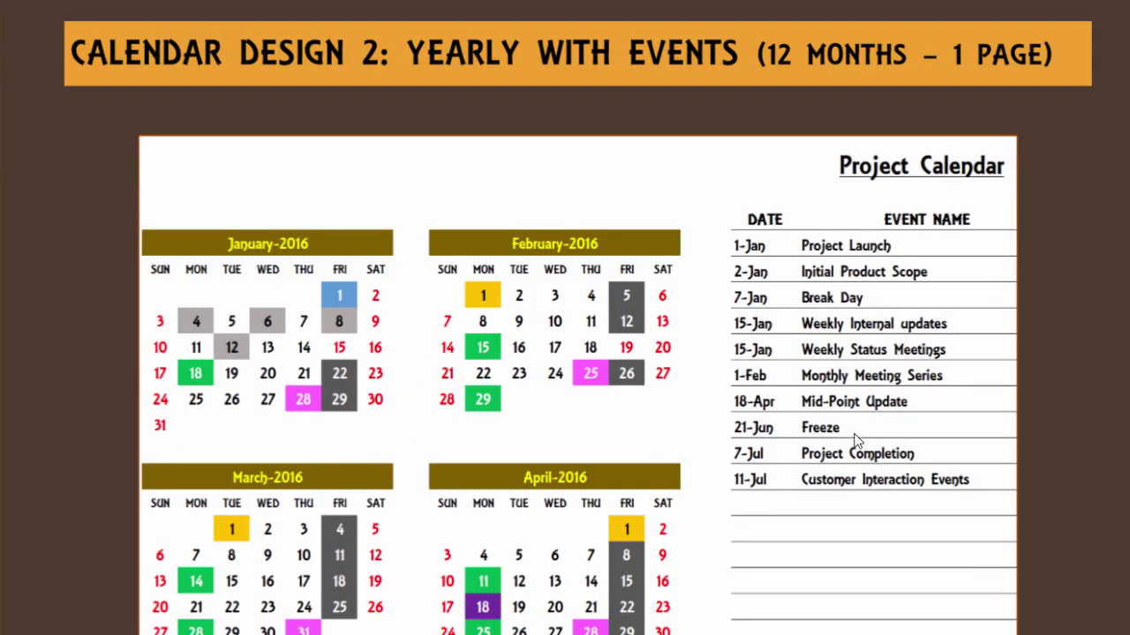
scroll(853, 459, "down", 3)
scroll(853, 459, "down", 5)
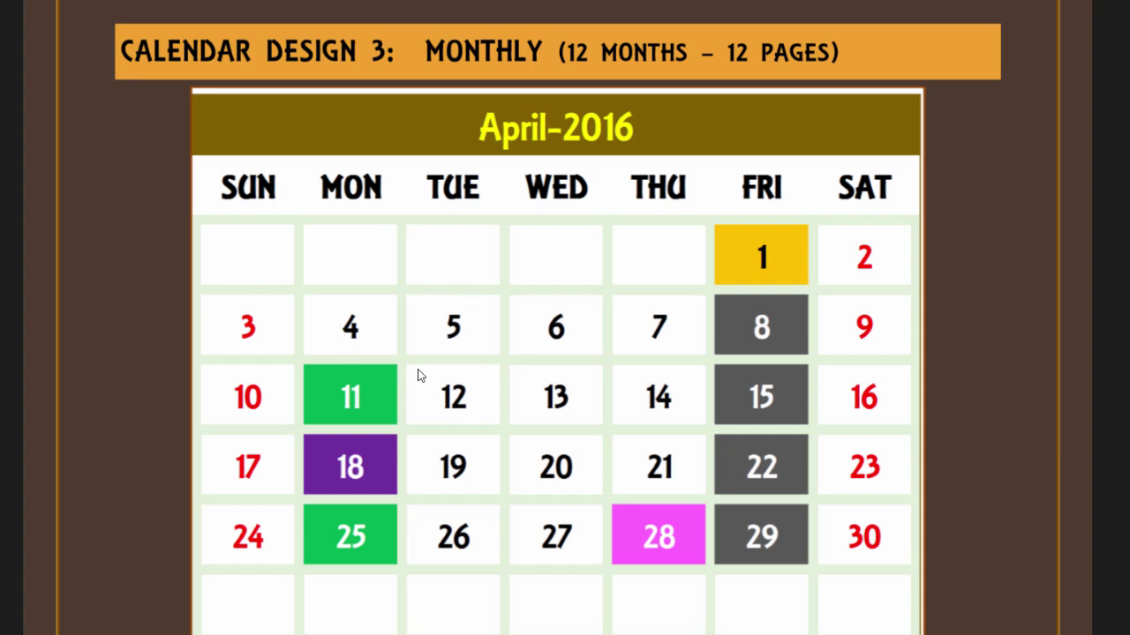
scroll(418, 370, "down", 8)
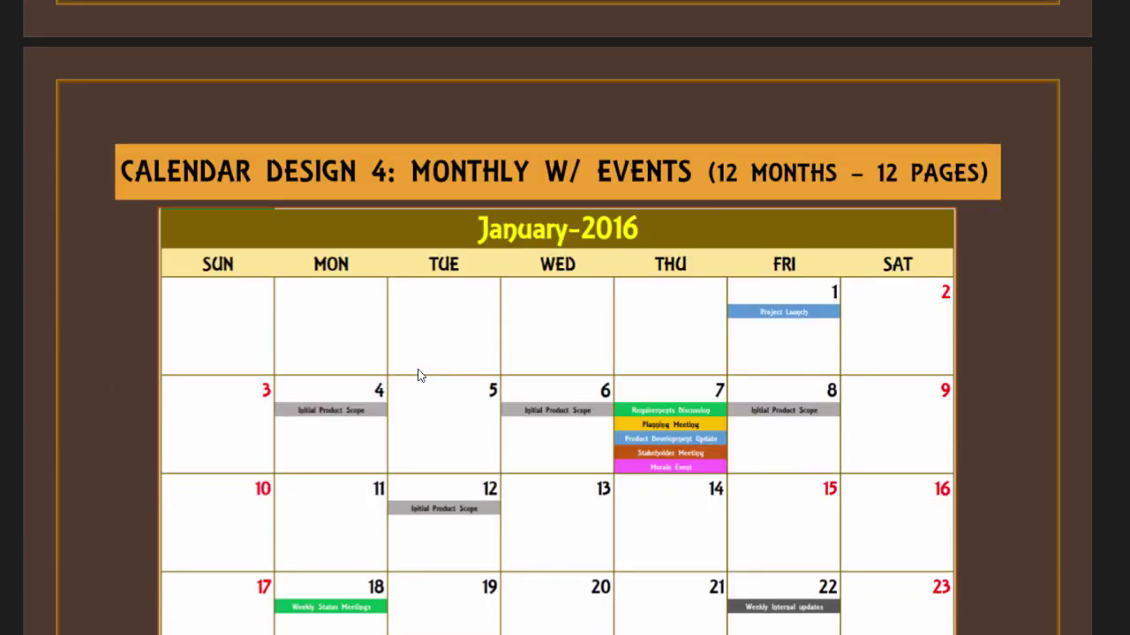
scroll(419, 375, "down", 3)
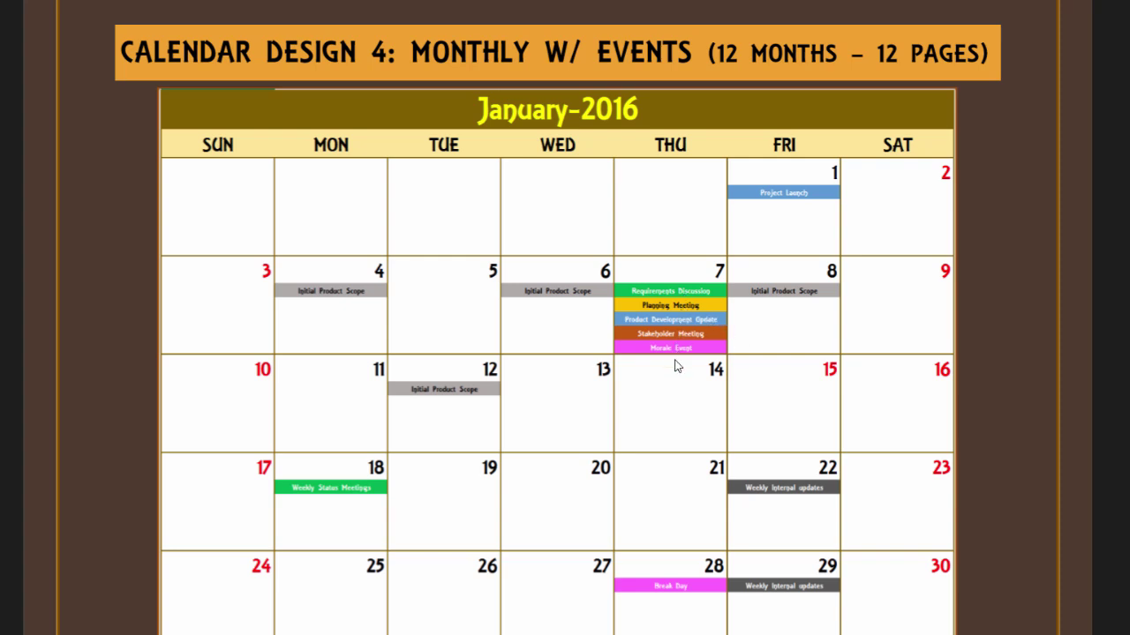
scroll(722, 340, "down", 3)
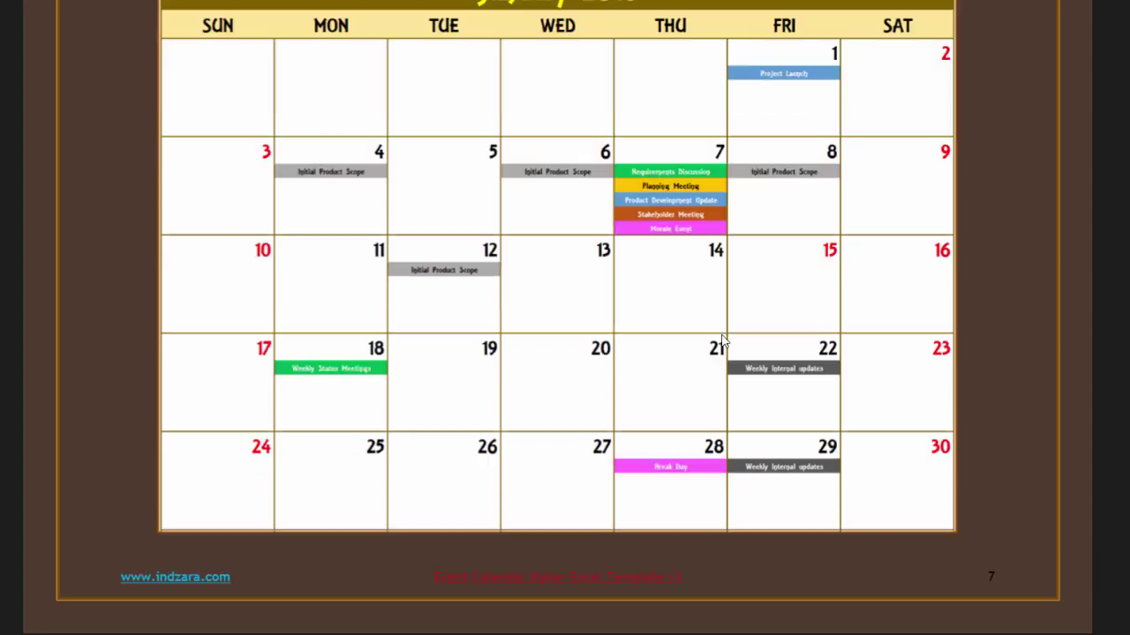
Look between Designs 4 and 5, then scroll down to Calendar Design 6: Weekly w/ Events.
scroll(721, 339, "down", 15)
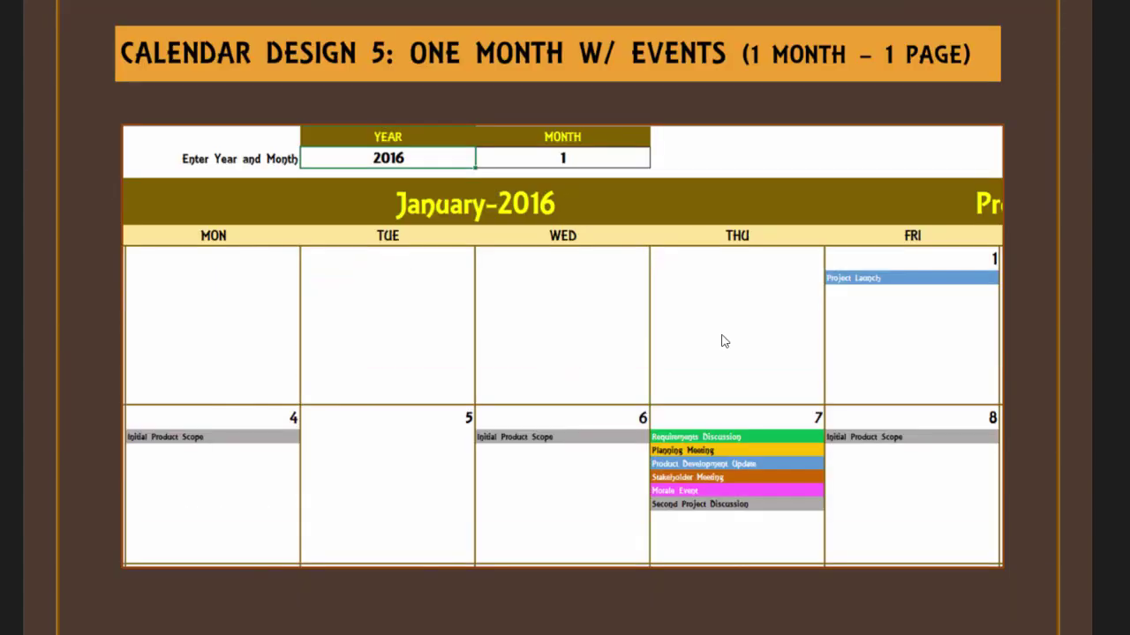
scroll(720, 338, "up", 10)
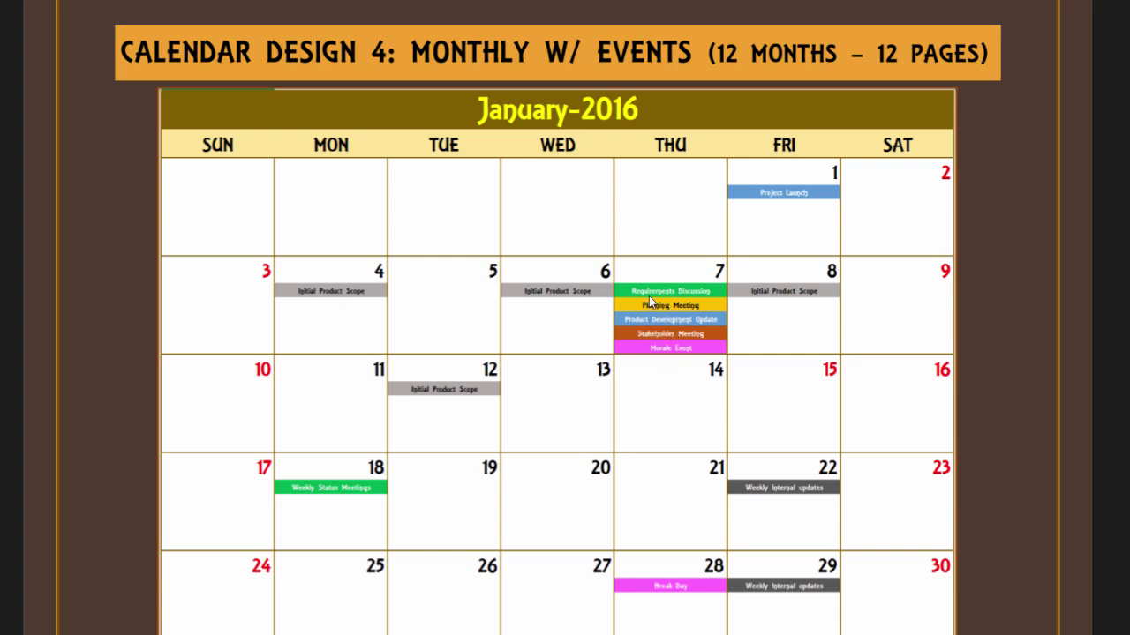
scroll(660, 331, "down", 10)
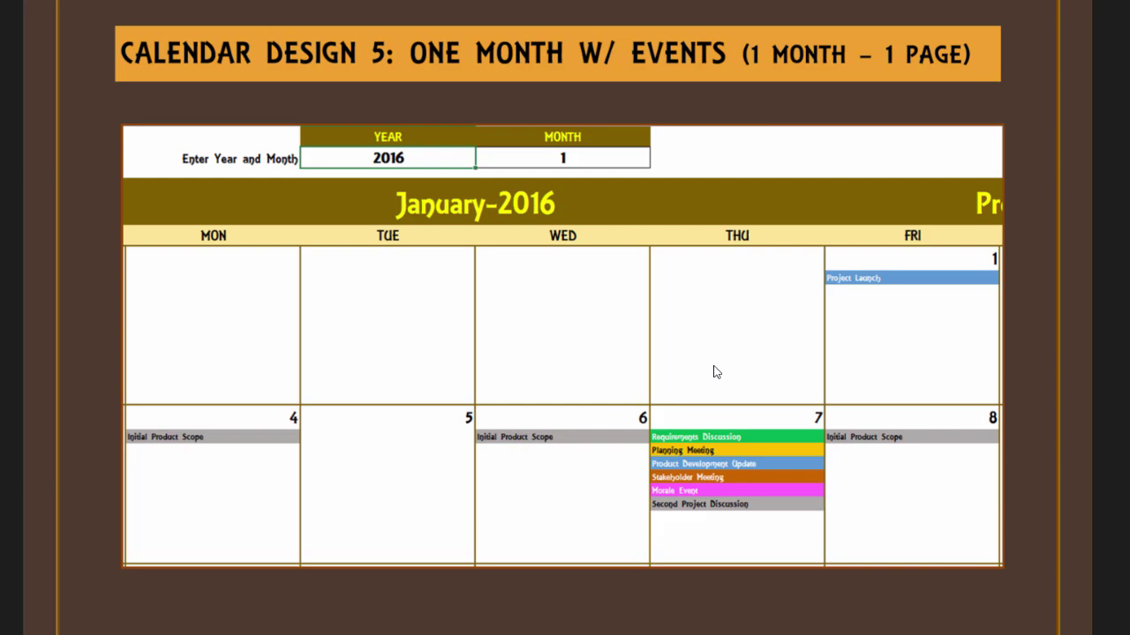
scroll(715, 372, "down", 8)
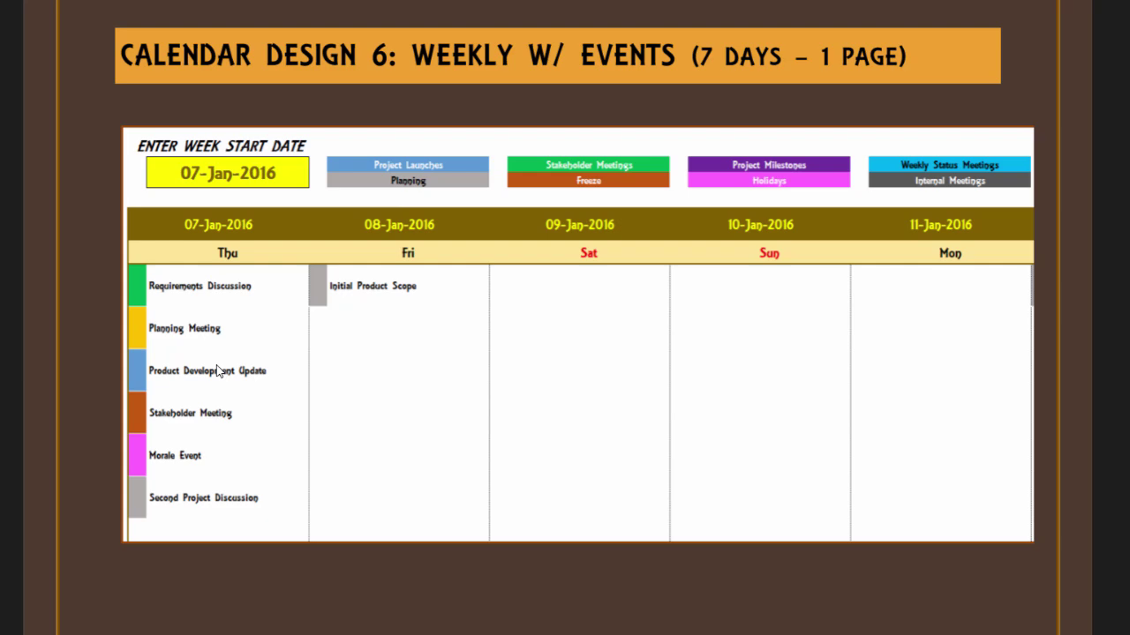
Scroll past the Daily w/ Events page and remaining slides to the More Details page.
scroll(218, 371, "down", 6)
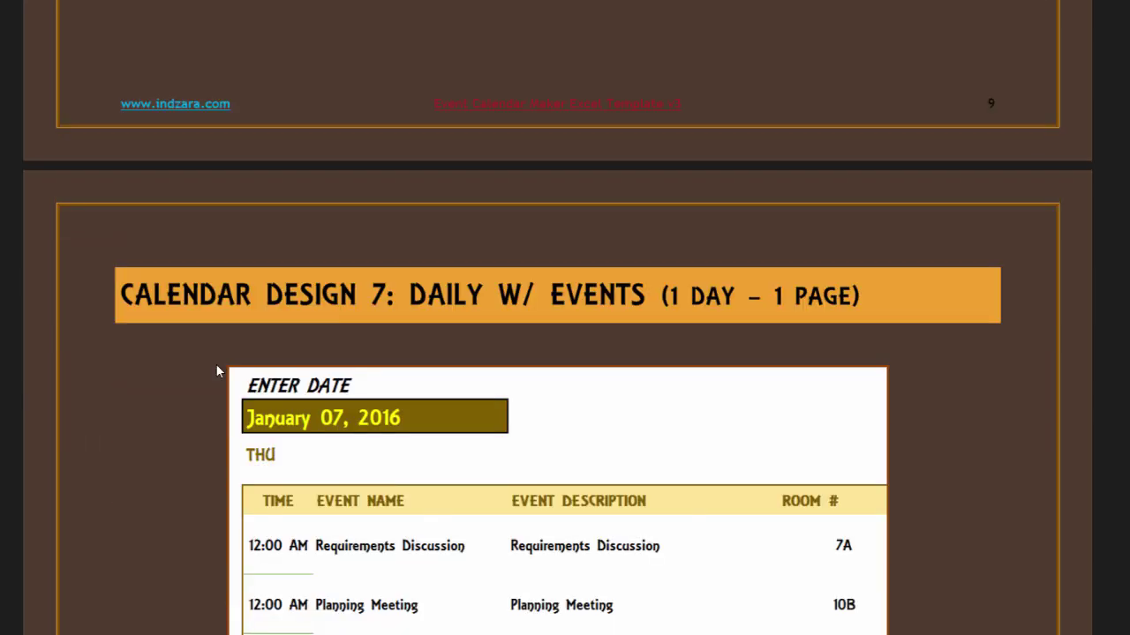
scroll(218, 370, "down", 1)
scroll(218, 370, "down", 1)
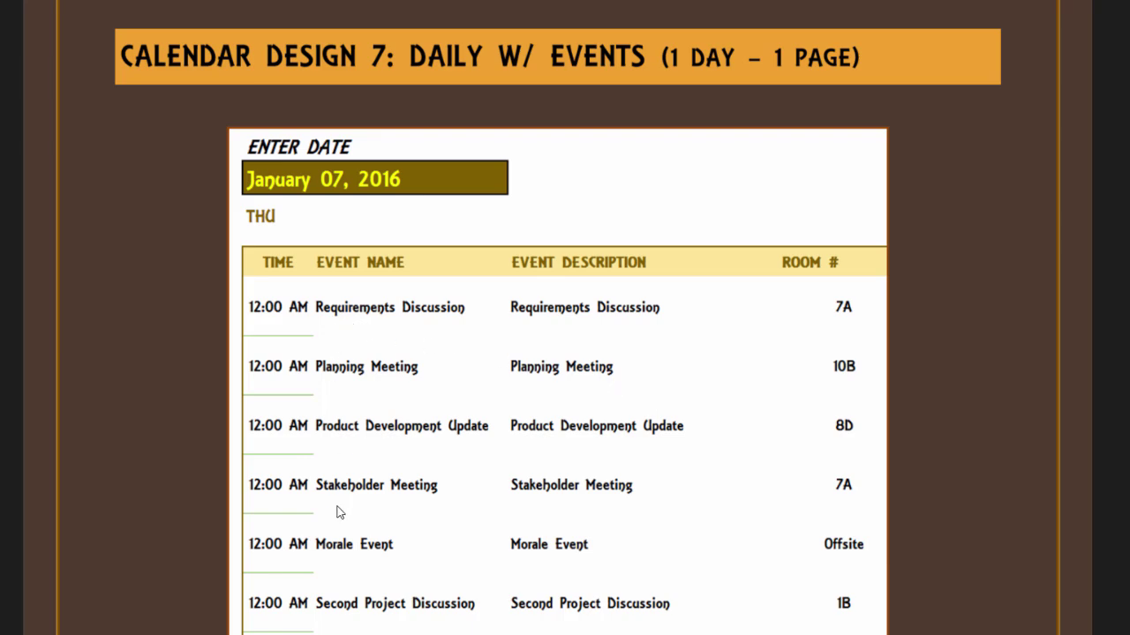
scroll(336, 513, "down", 10)
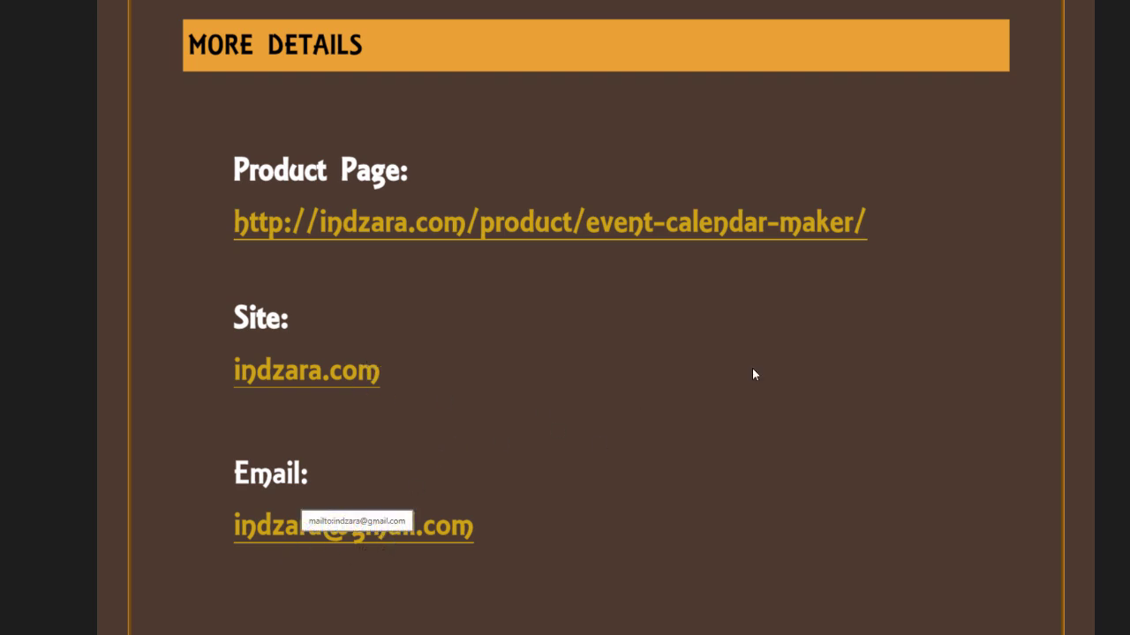
Bring up the workbook's settings sheet with the ten colour-coded event types.
scroll(1066, 171, "up", 3)
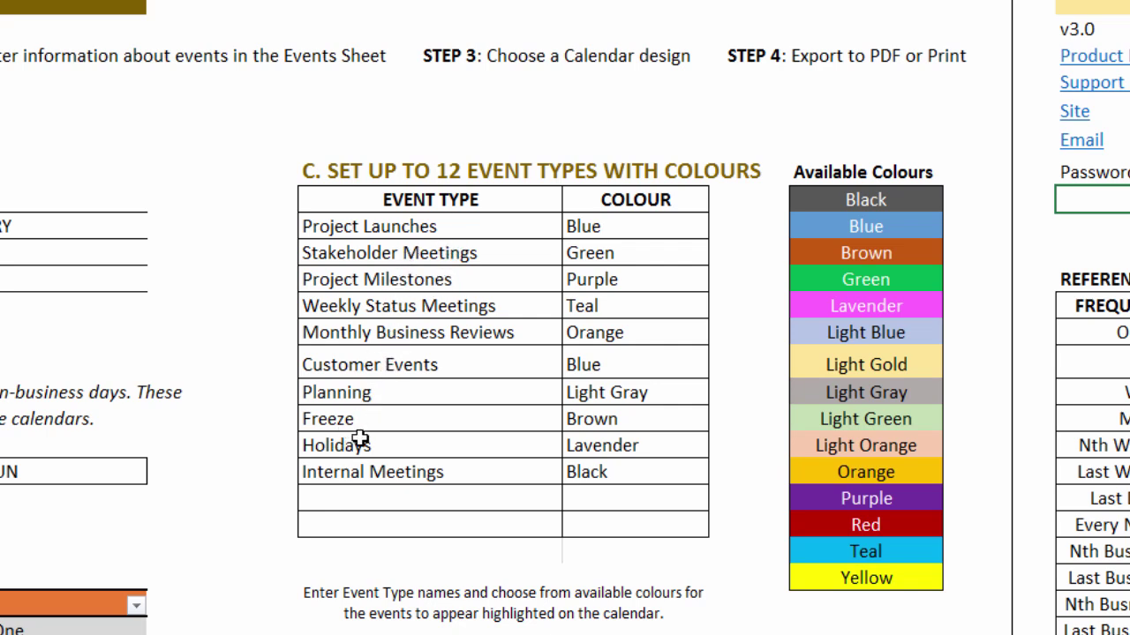
Give the Holidays event type the Lavender colour set, then view the Events sheet.
left_click(421, 443)
left_click(615, 454)
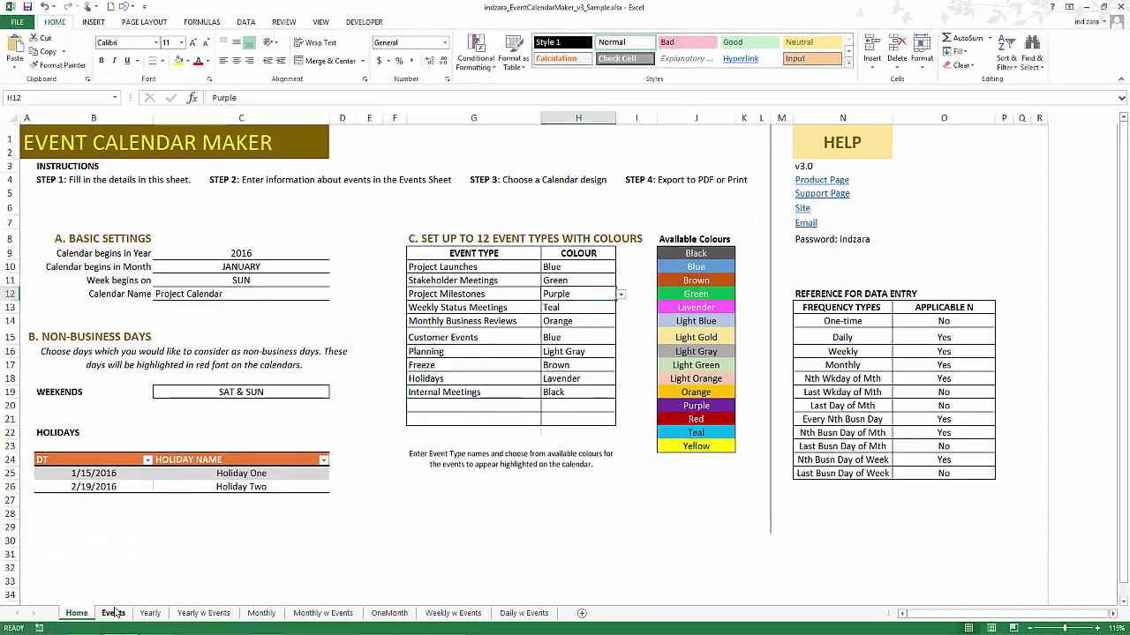
left_click(113, 613)
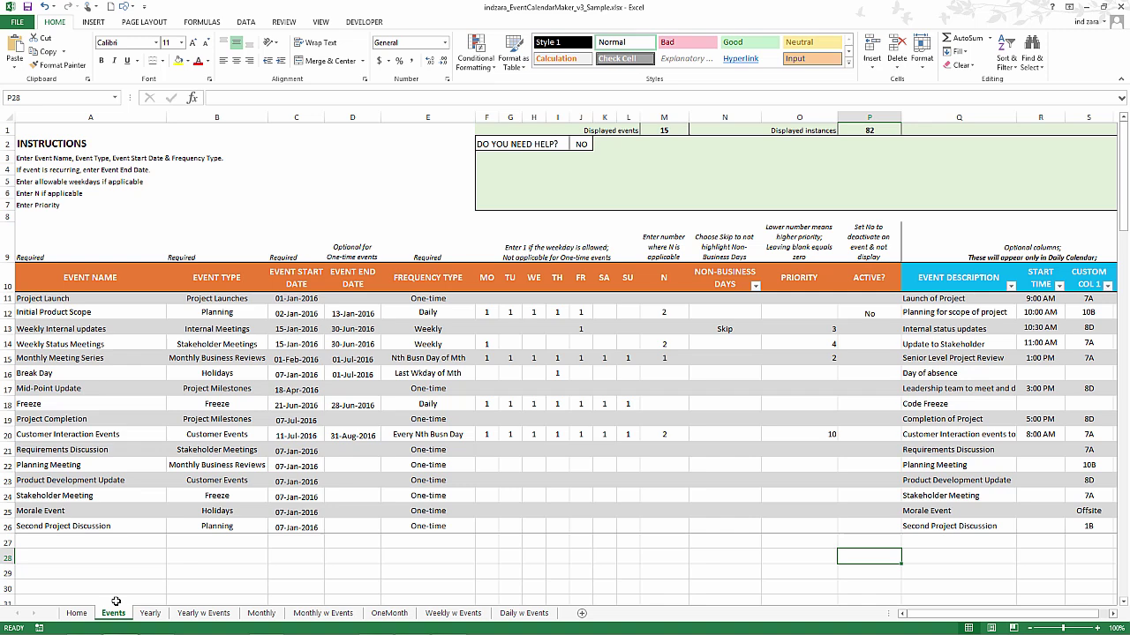
left_click(468, 298)
left_click(480, 298)
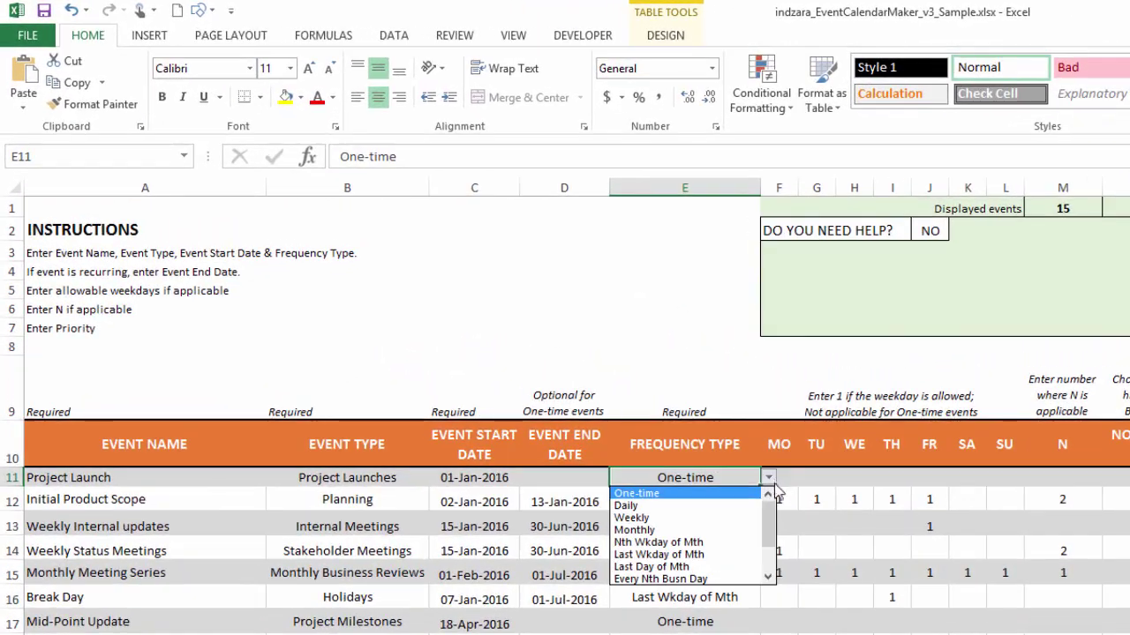
left_click_drag(728, 495, 767, 500)
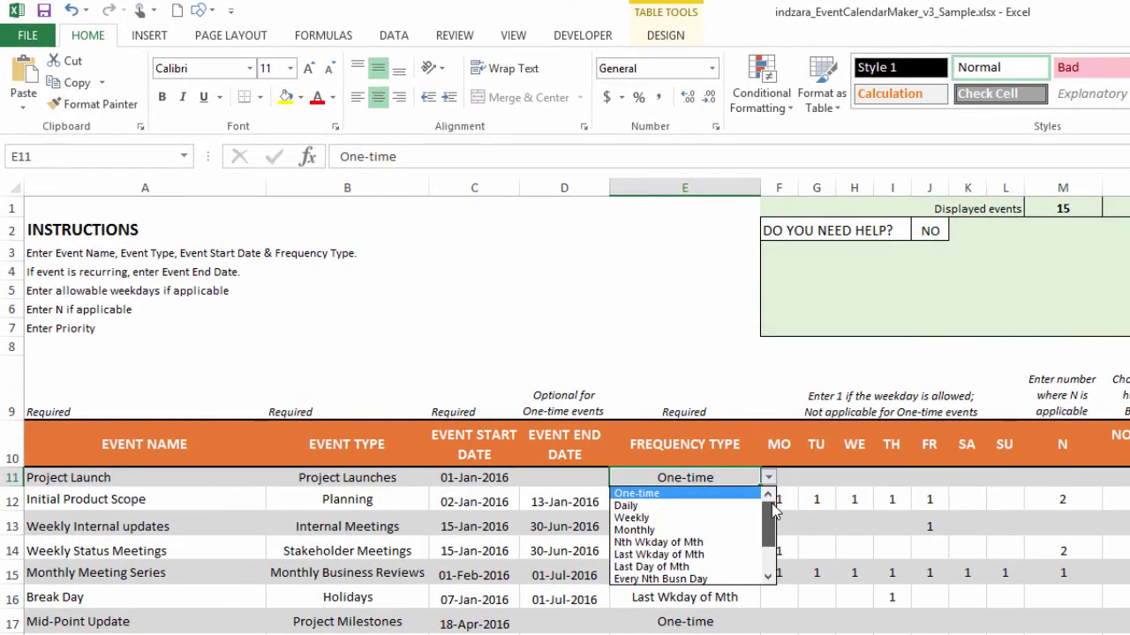
left_click(767, 482)
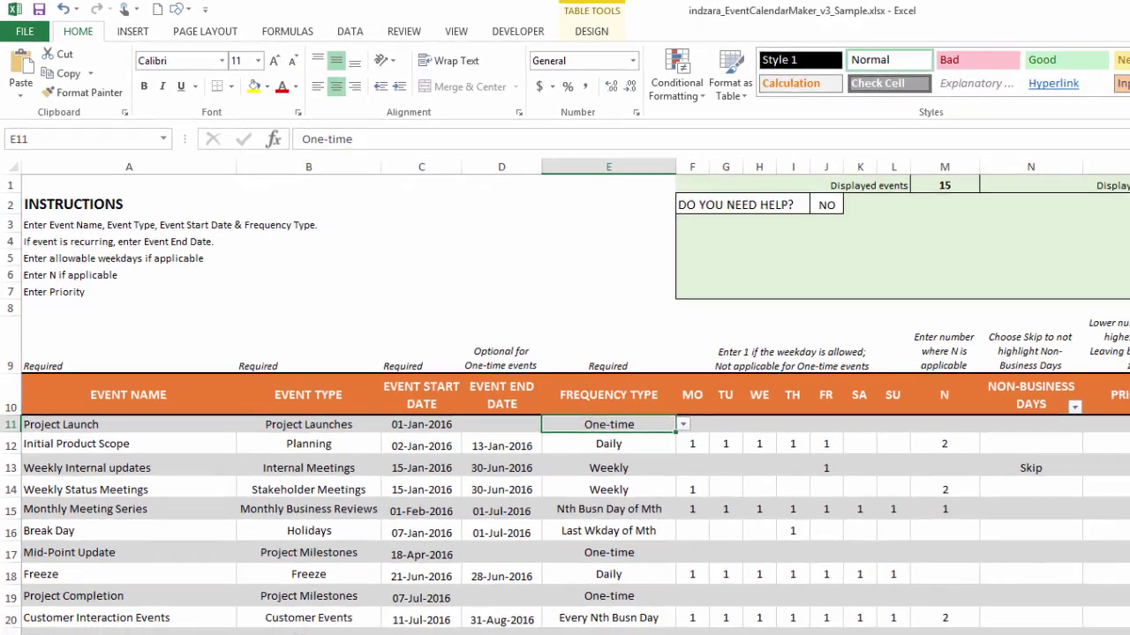
scroll(1121, 494, "right", 4)
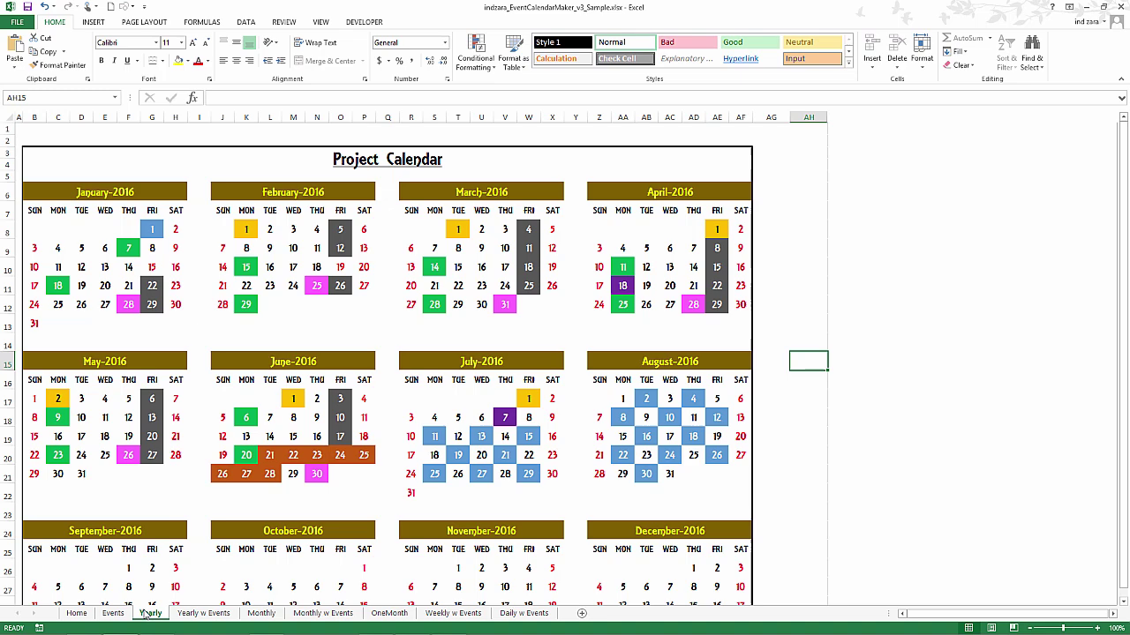
Show the Yearly 2016 Project Calendar sheet and glance at its PDF/XPS export options.
left_click(150, 613)
scroll(458, 360, "down", 4)
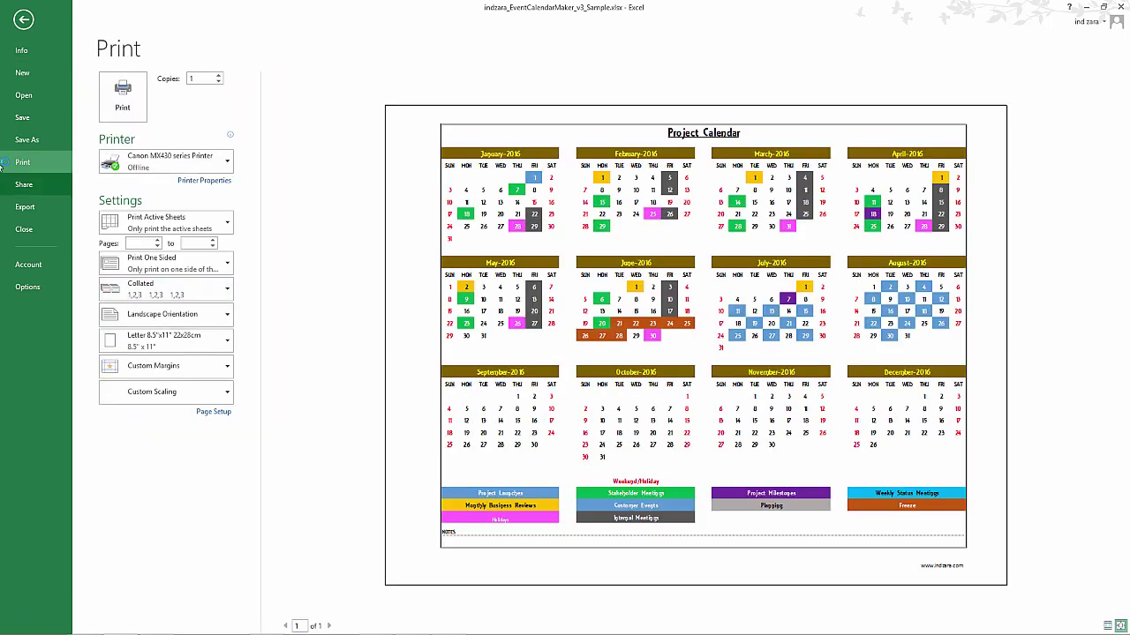
left_click(23, 208)
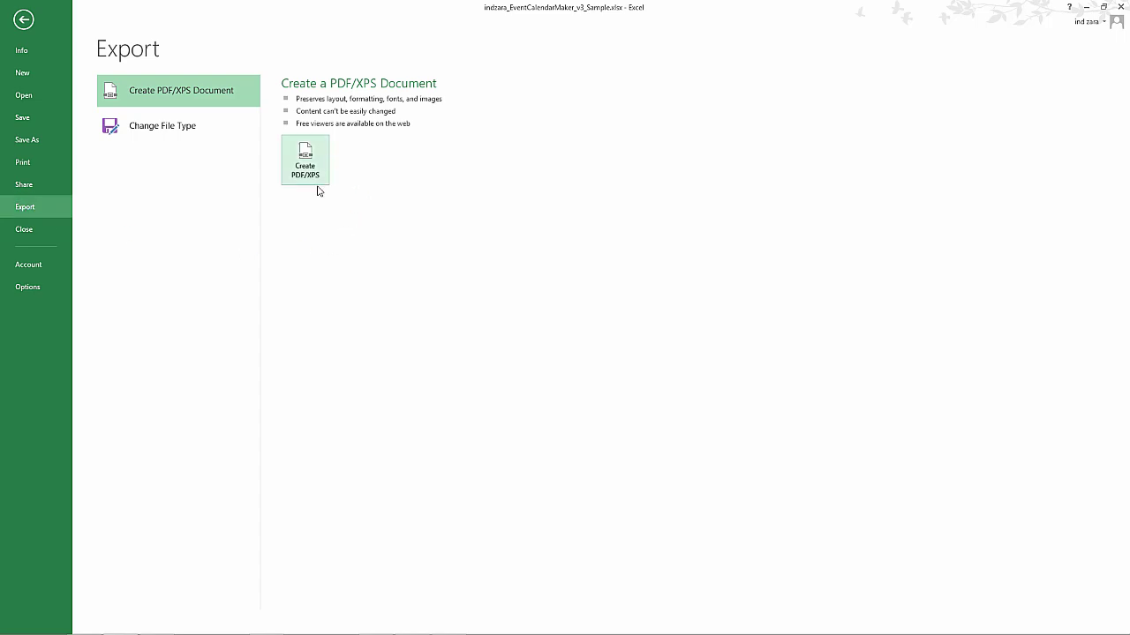
left_click(22, 23)
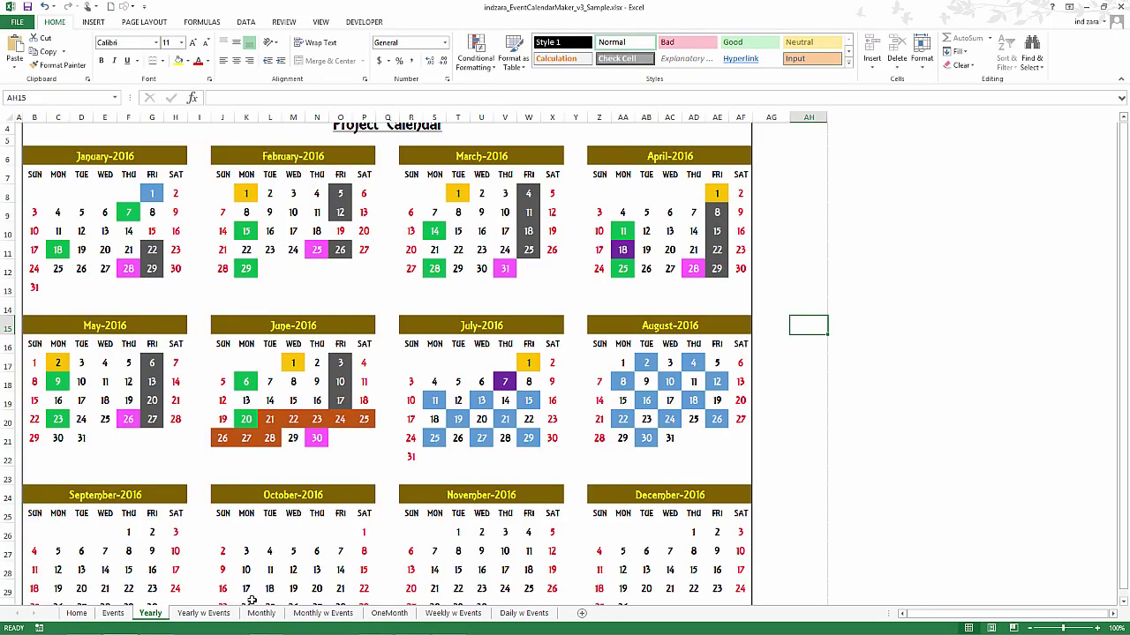
Open the Yearly w Events sheet and set its display choice to Instances.
left_click(204, 613)
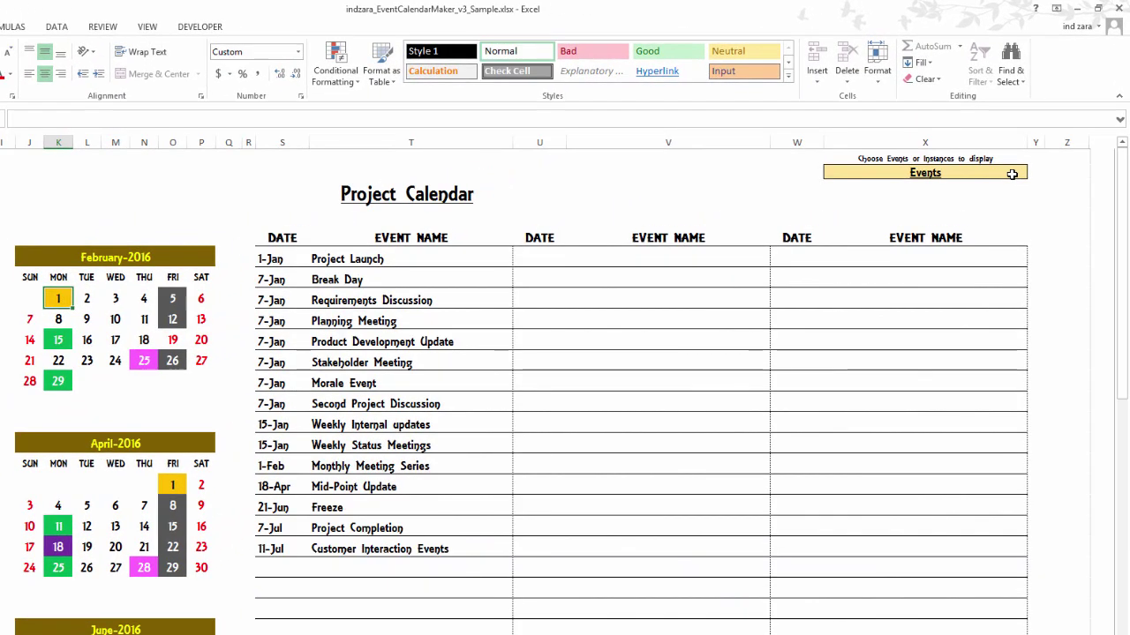
left_click(1012, 174)
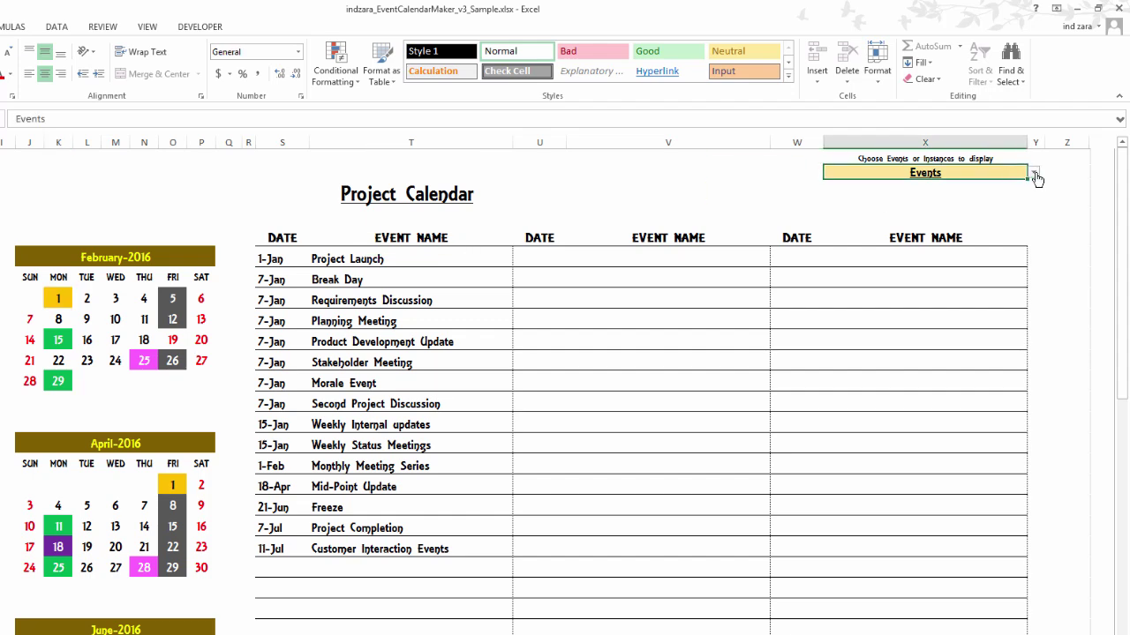
left_click(1035, 175)
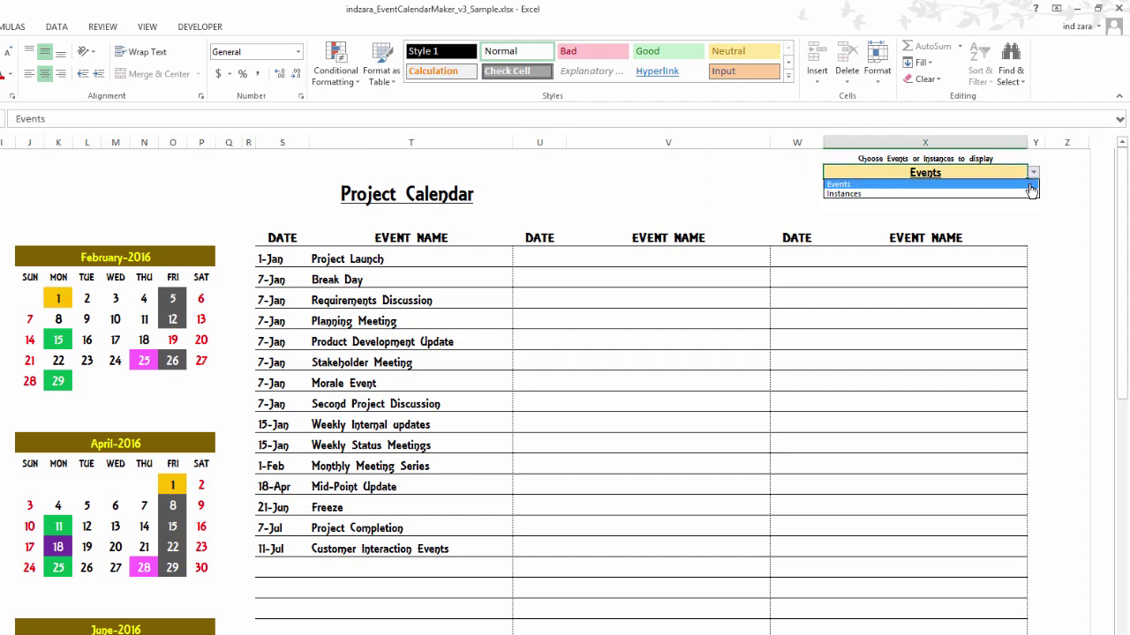
left_click(1029, 193)
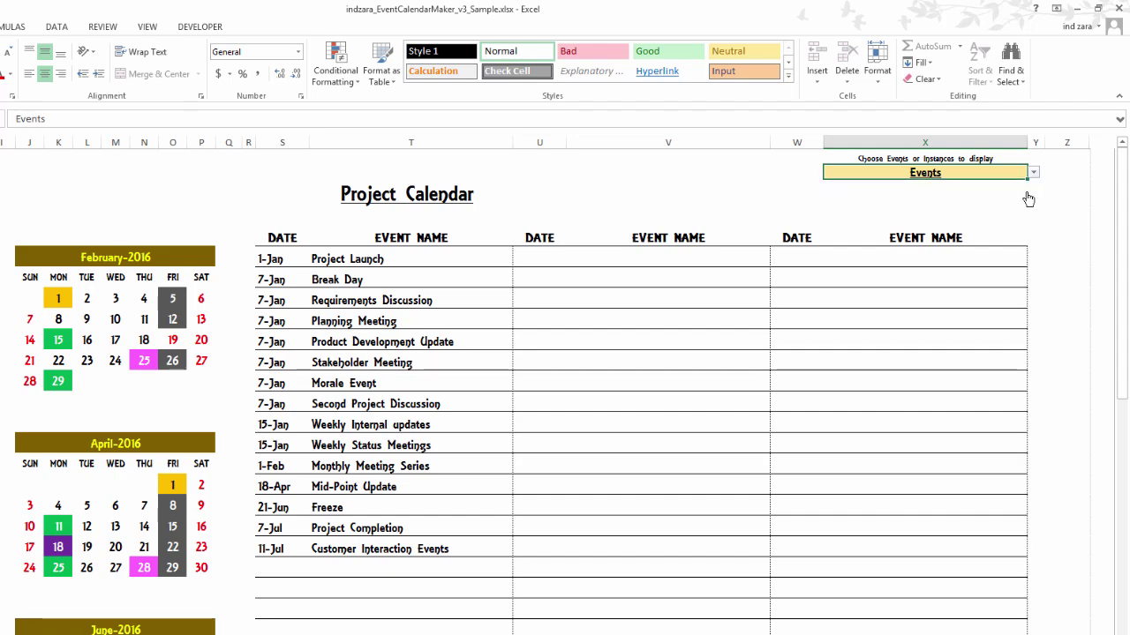
Review the listed instances, then set the event table back to Events.
scroll(647, 545, "down", 1)
scroll(647, 545, "down", 3)
scroll(777, 549, "up", 4)
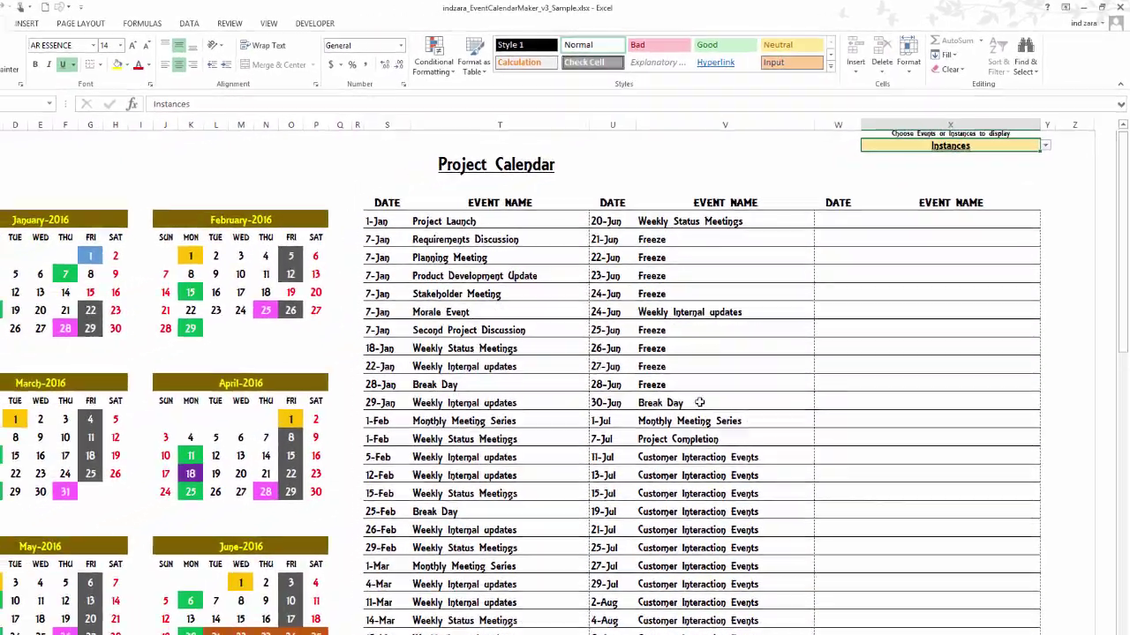
scroll(699, 402, "down", 6)
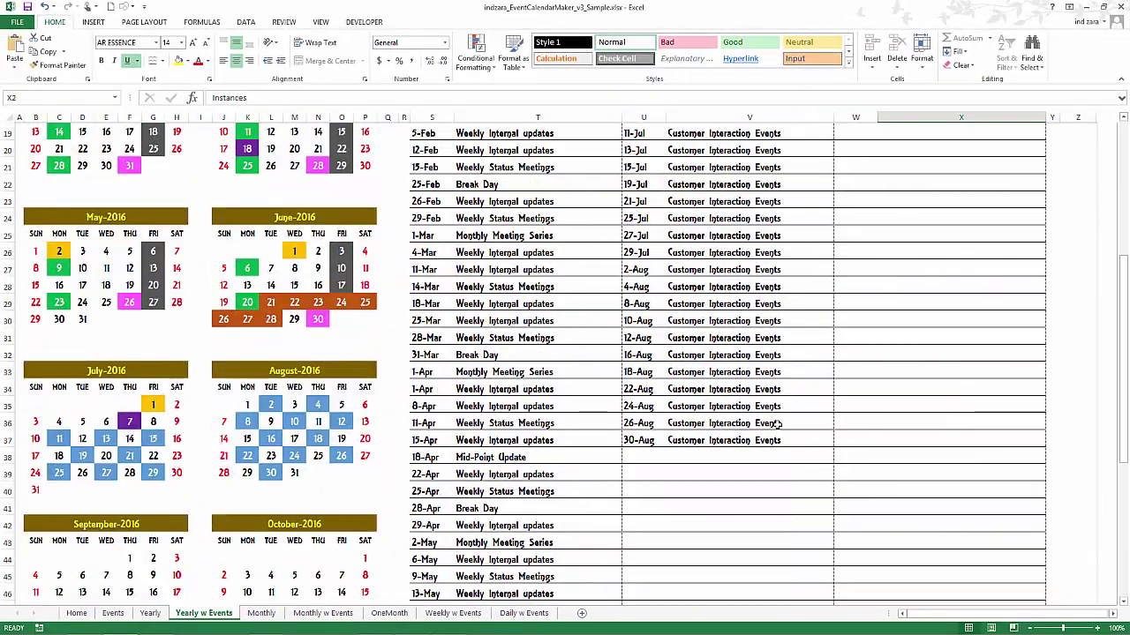
scroll(726, 396, "up", 4)
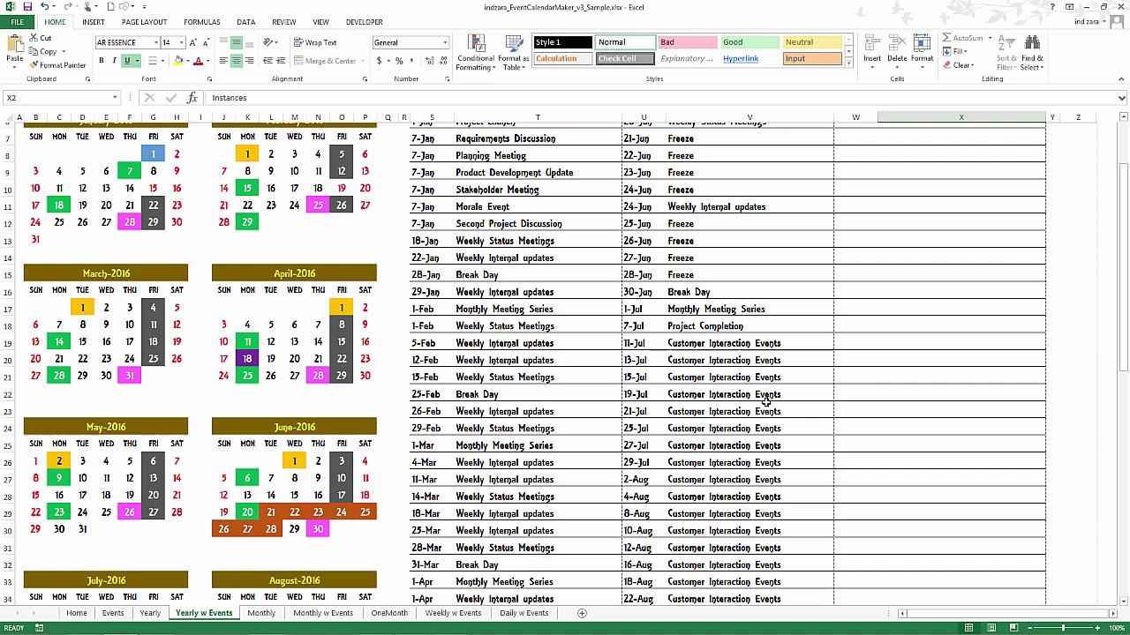
scroll(766, 400, "up", 2)
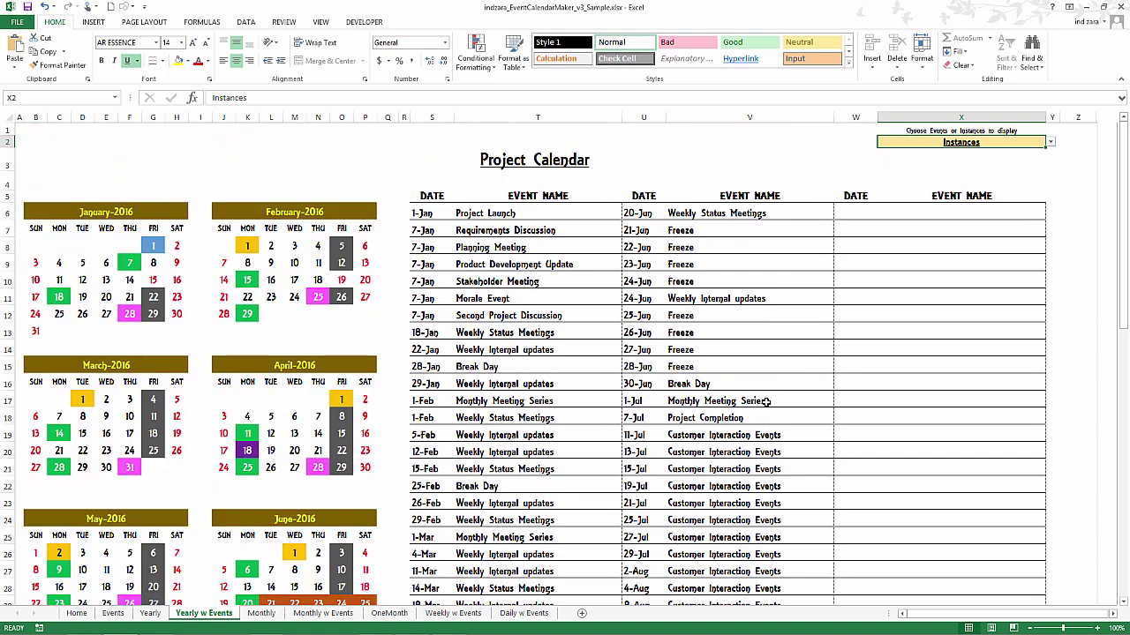
left_click(1050, 143)
left_click(1047, 152)
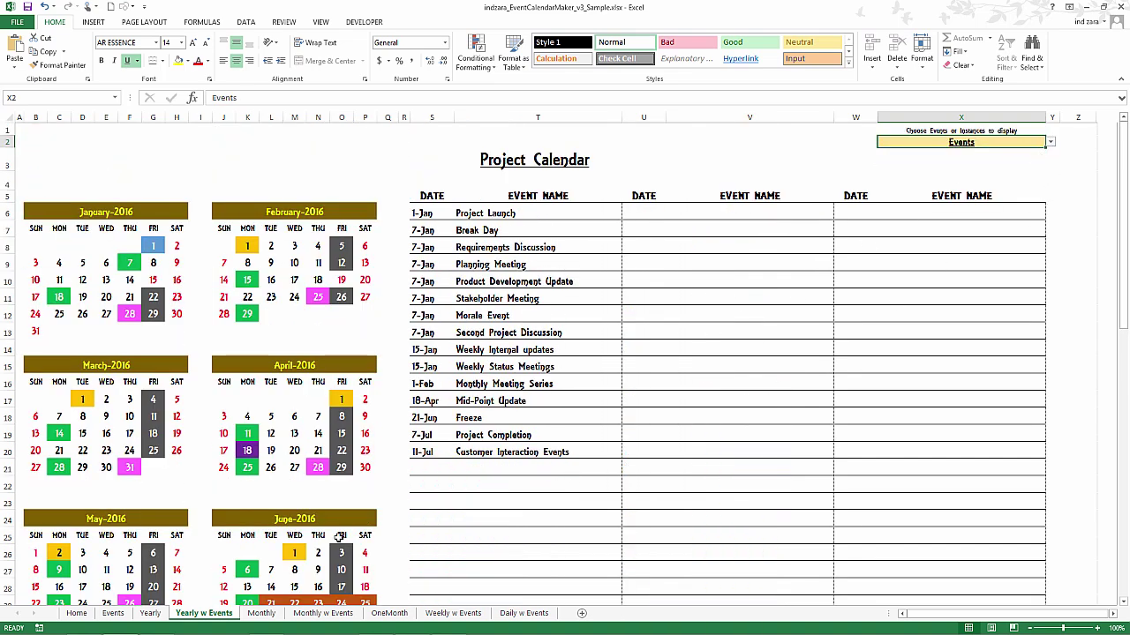
Show the Monthly January-2016 calendar and page through its 12-page print preview.
left_click(275, 614)
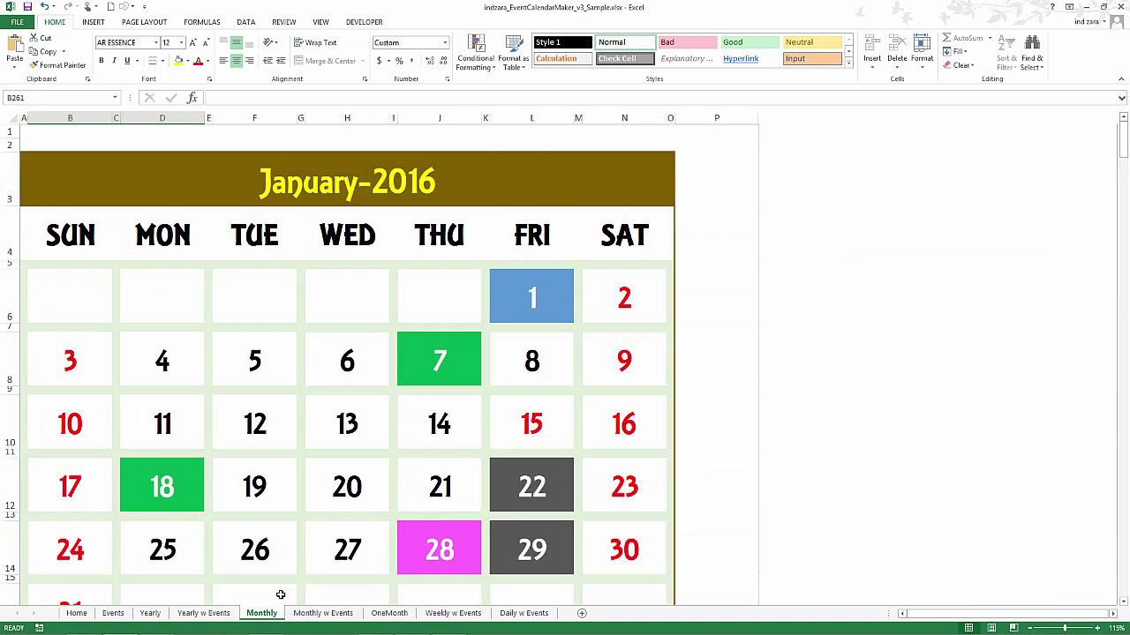
scroll(344, 496, "down", 1)
scroll(344, 496, "up", 1)
left_click(17, 21)
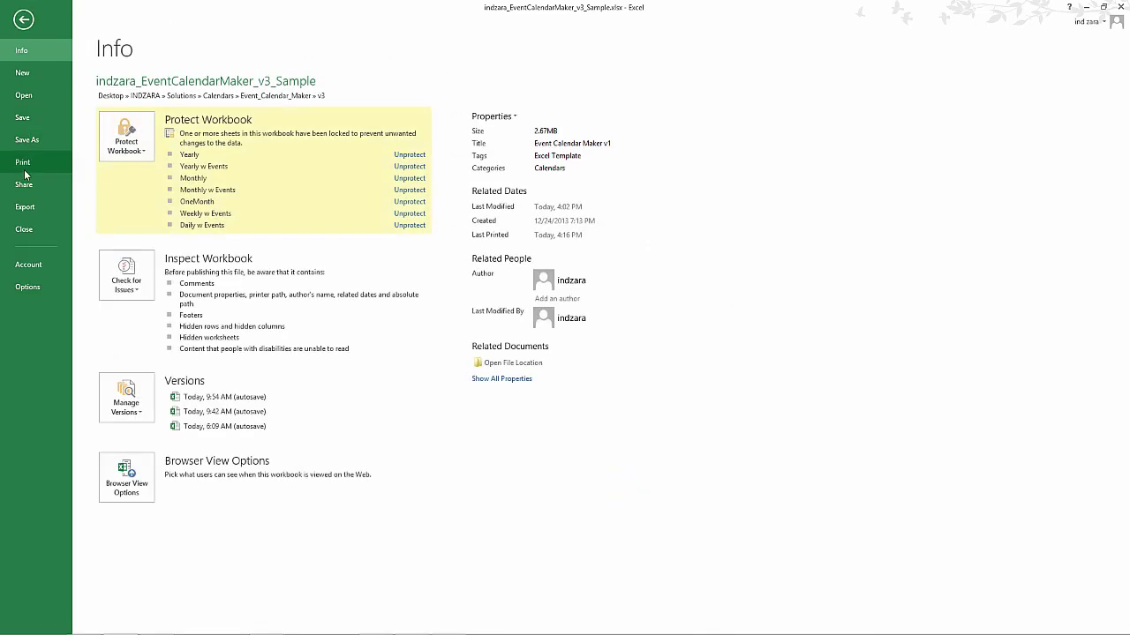
left_click(24, 166)
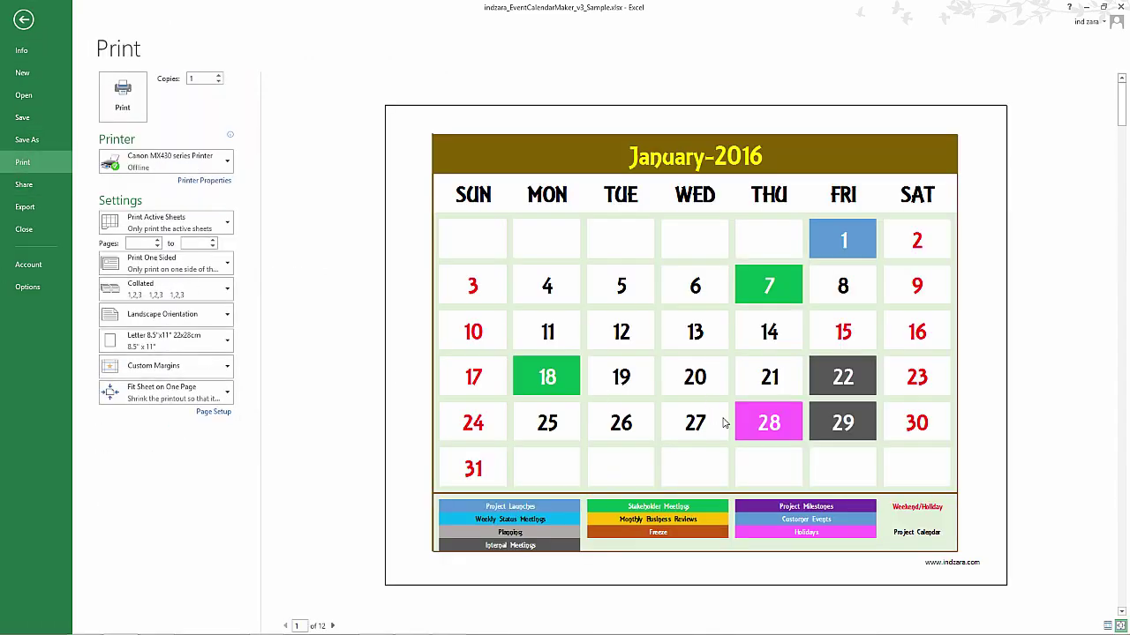
scroll(1034, 388, "down", 1)
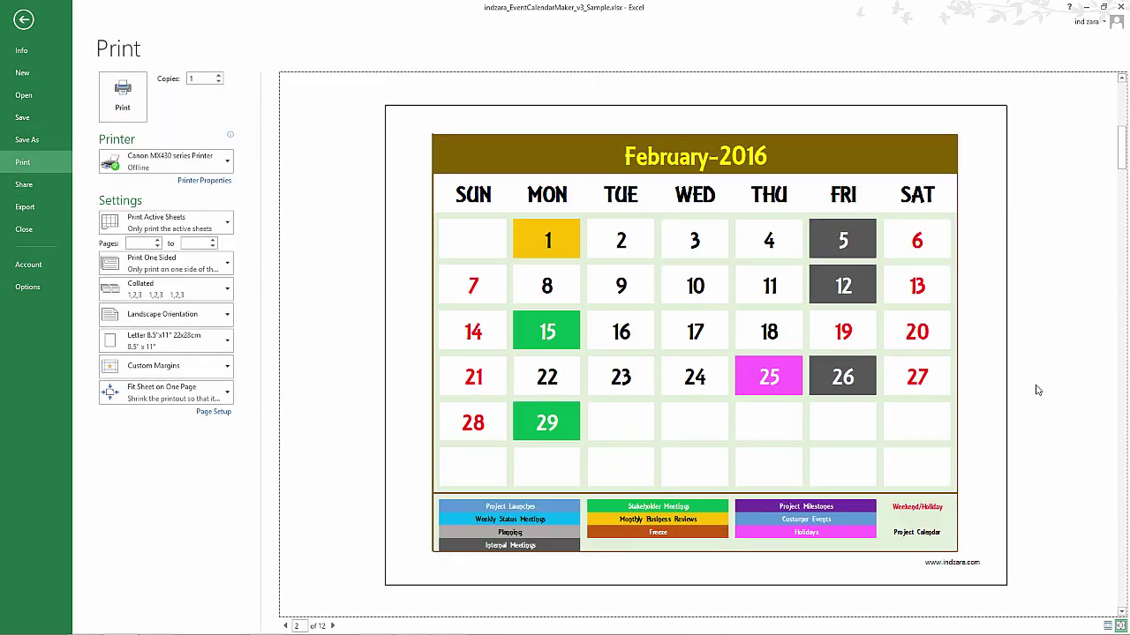
scroll(1036, 389, "down", 2)
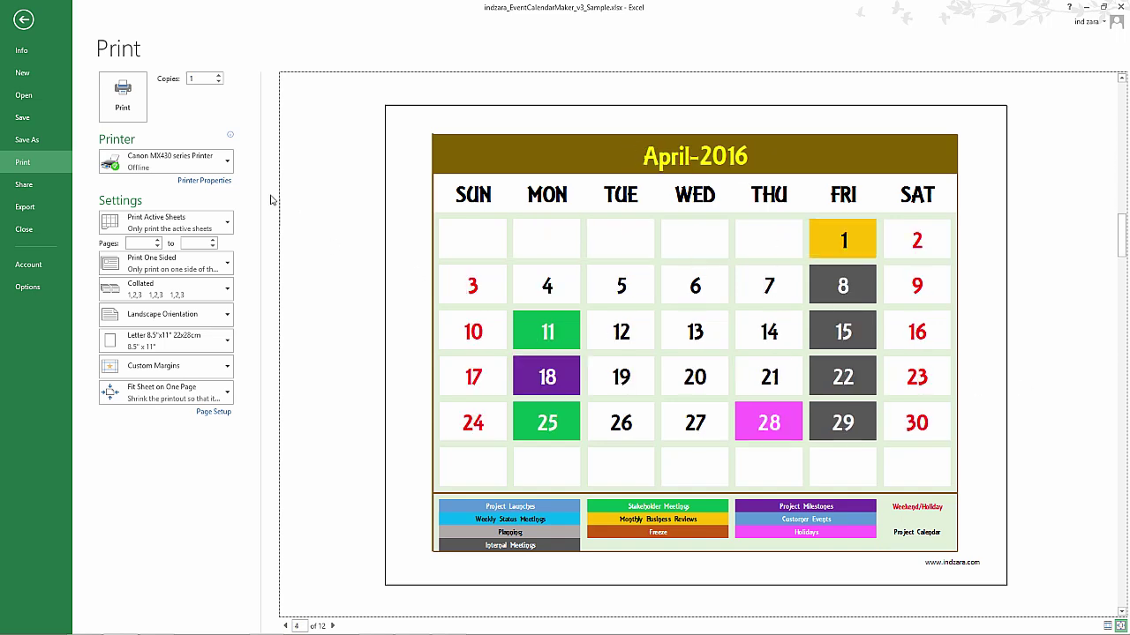
left_click(25, 21)
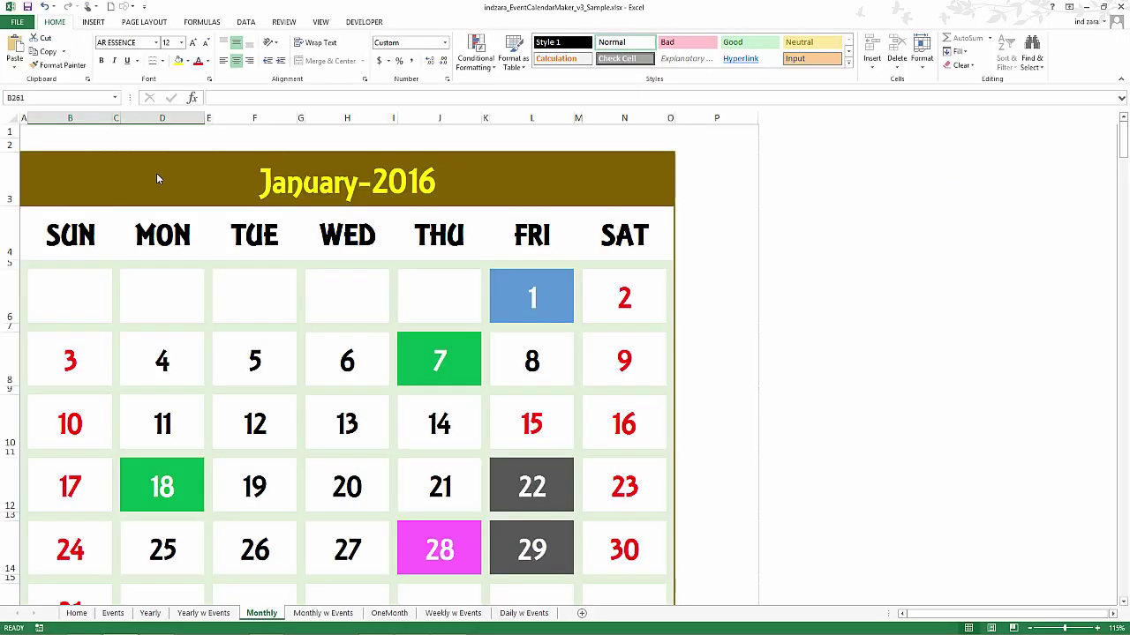
Open the Monthly w Events sheet and page its print preview to March-2016.
left_click(342, 617)
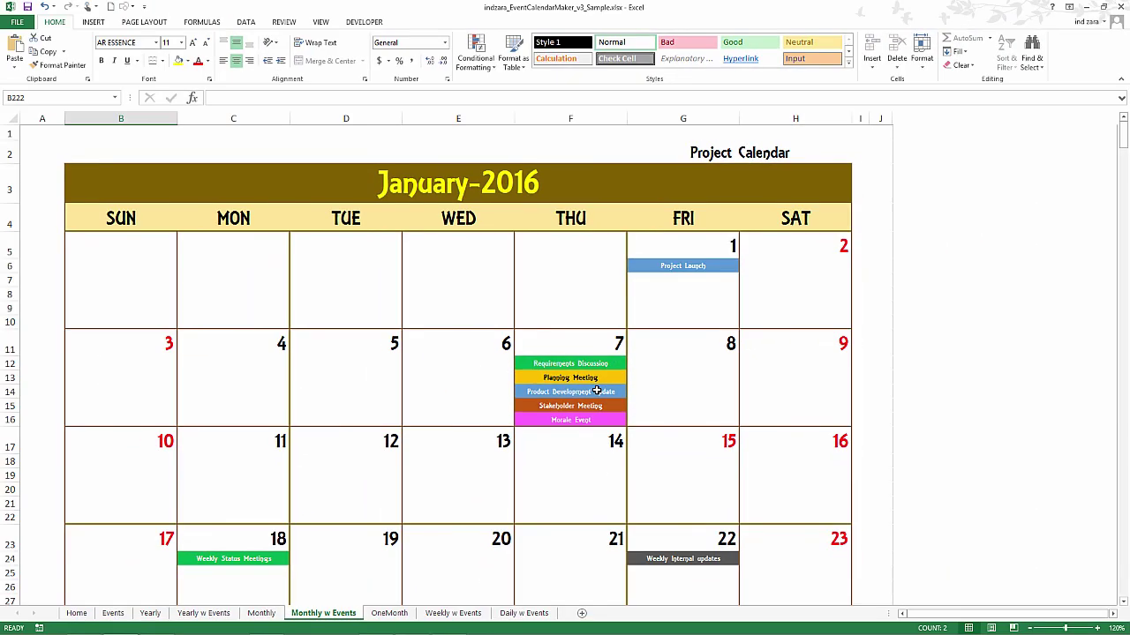
scroll(596, 391, "down", 3)
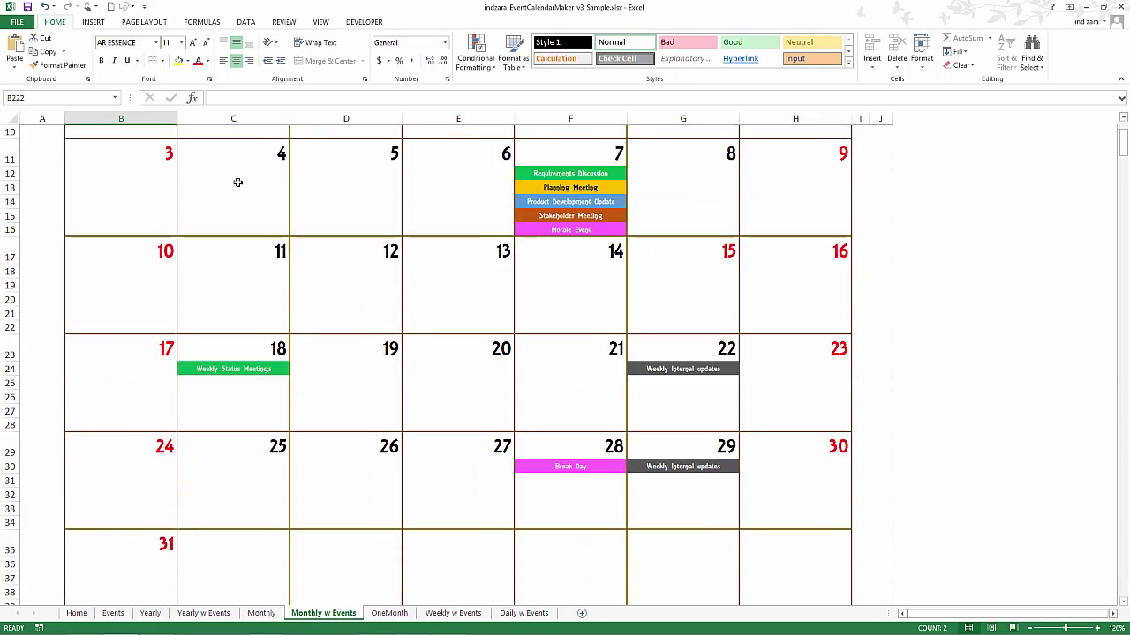
left_click(14, 21)
left_click(20, 162)
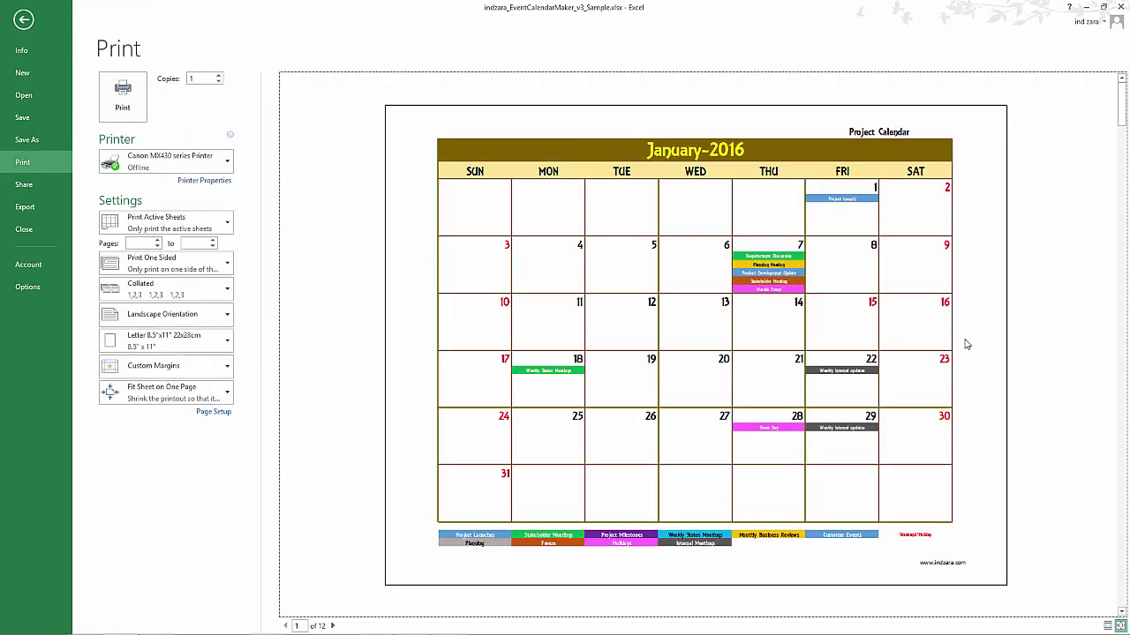
scroll(967, 344, "down", 2)
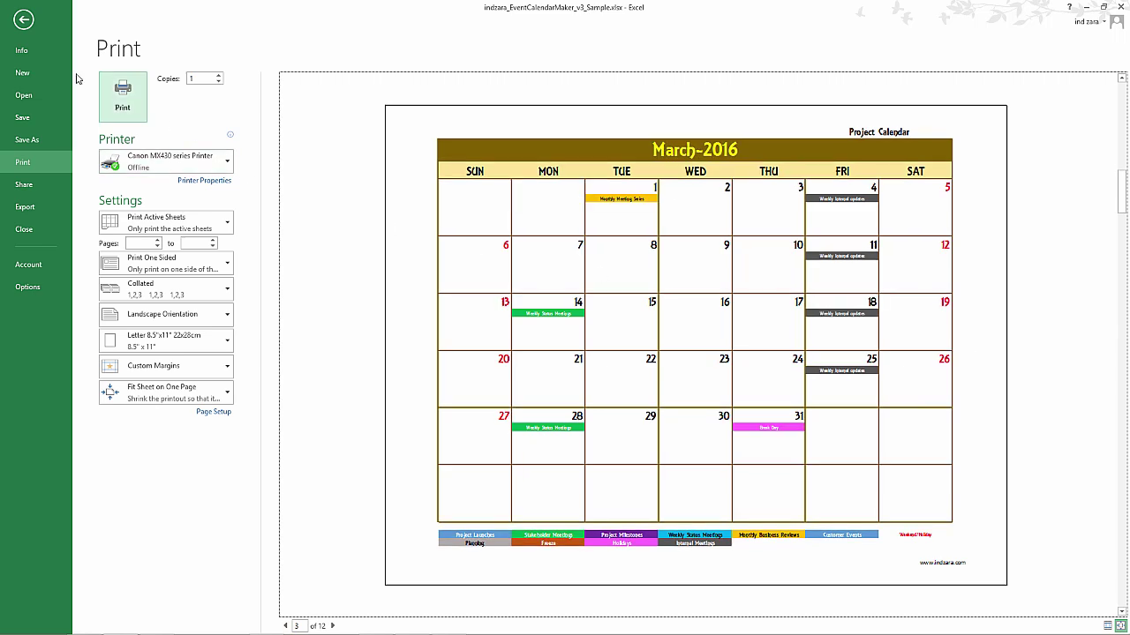
left_click(24, 20)
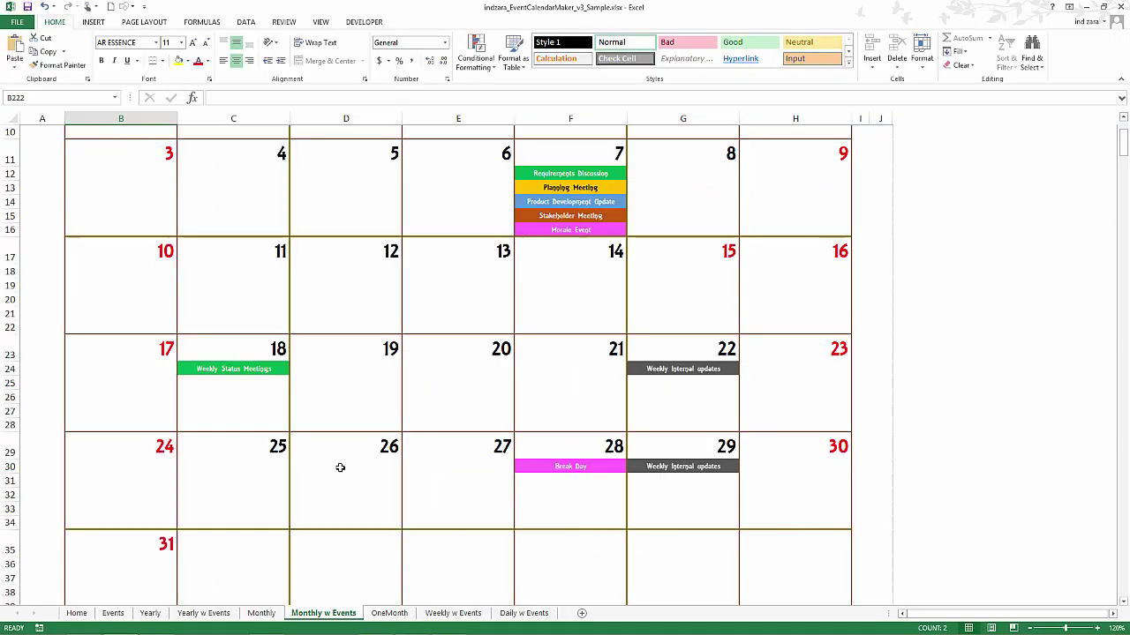
Preview the OneMonth January-2016 Project Calendar on one landscape print page, then return to the sheet.
left_click(390, 612)
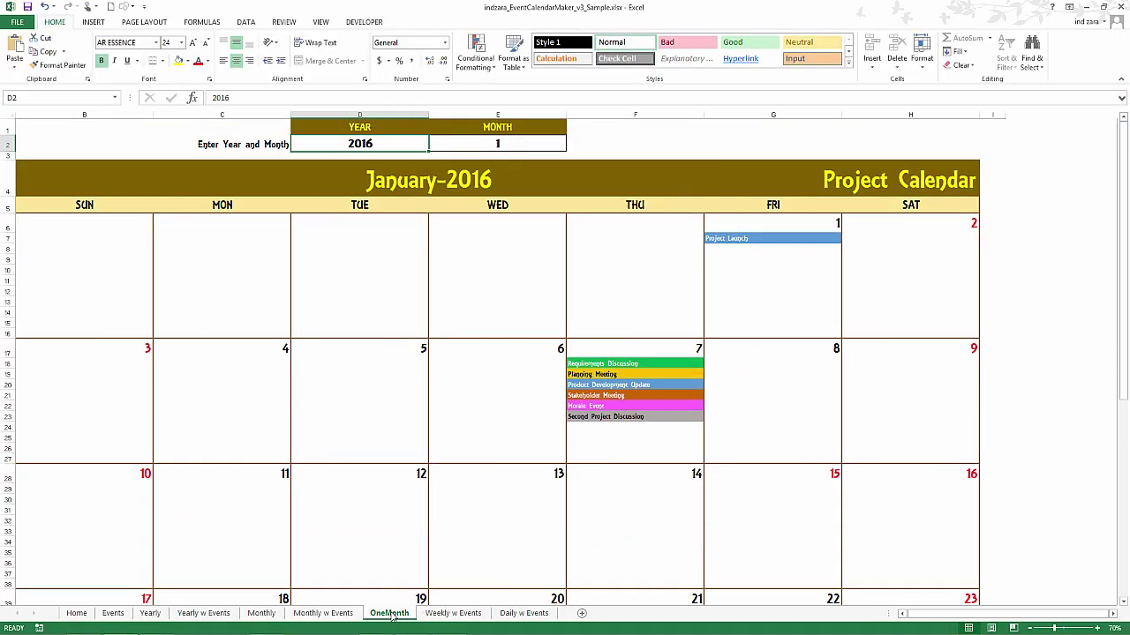
left_click(17, 21)
left_click(23, 163)
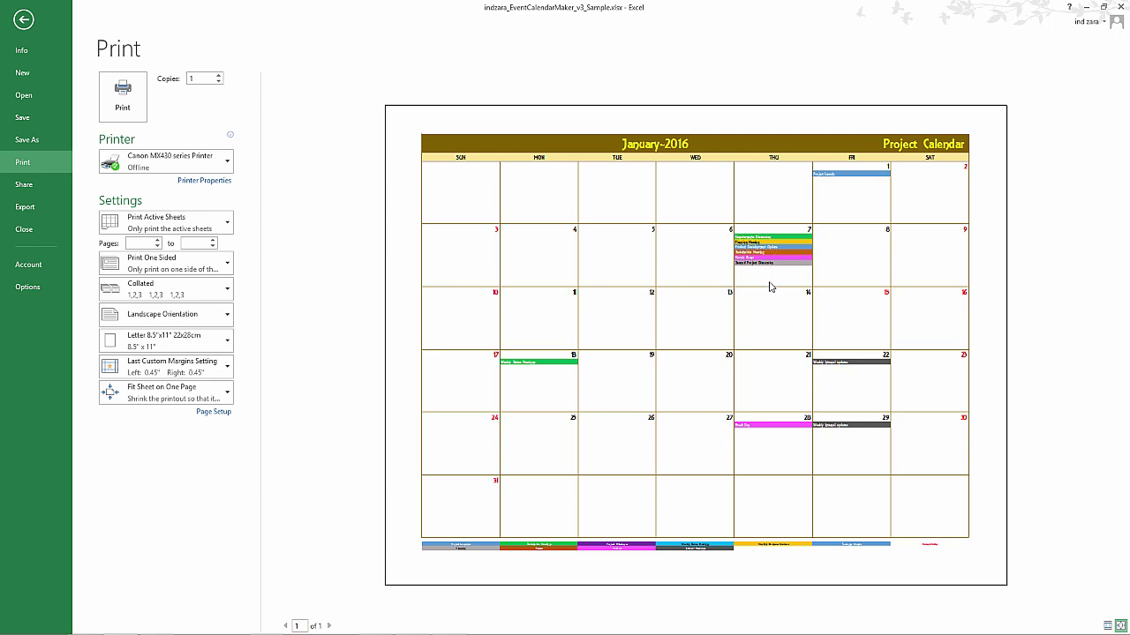
left_click(123, 96)
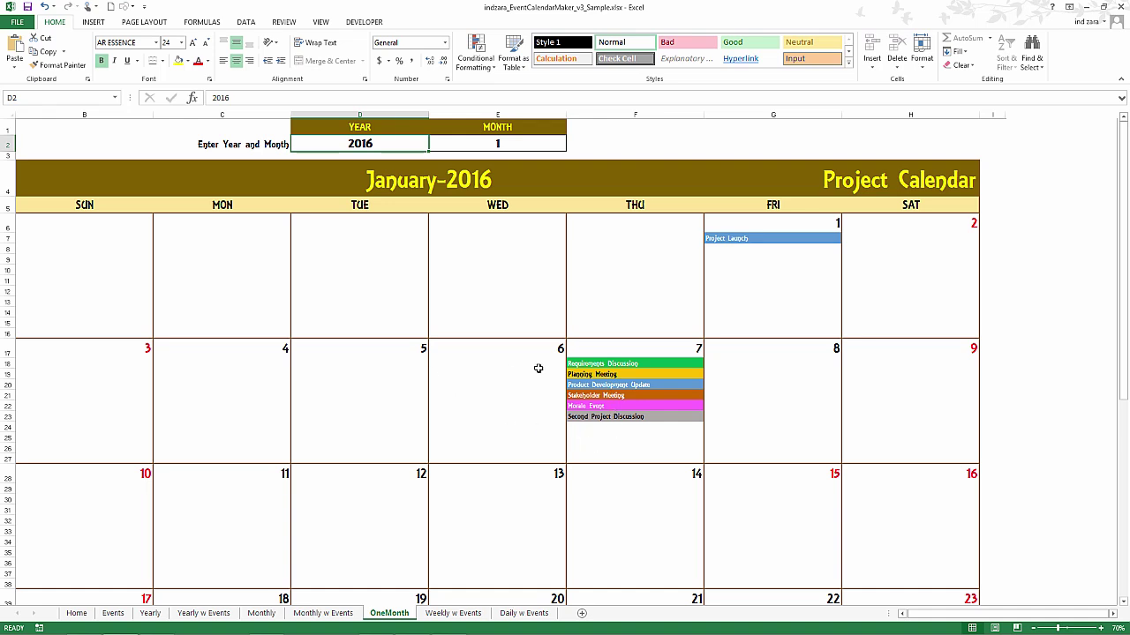
Change the Weekly w Events start date in C3 from 07-Jan-2016 to 1/15/2016.
left_click(452, 613)
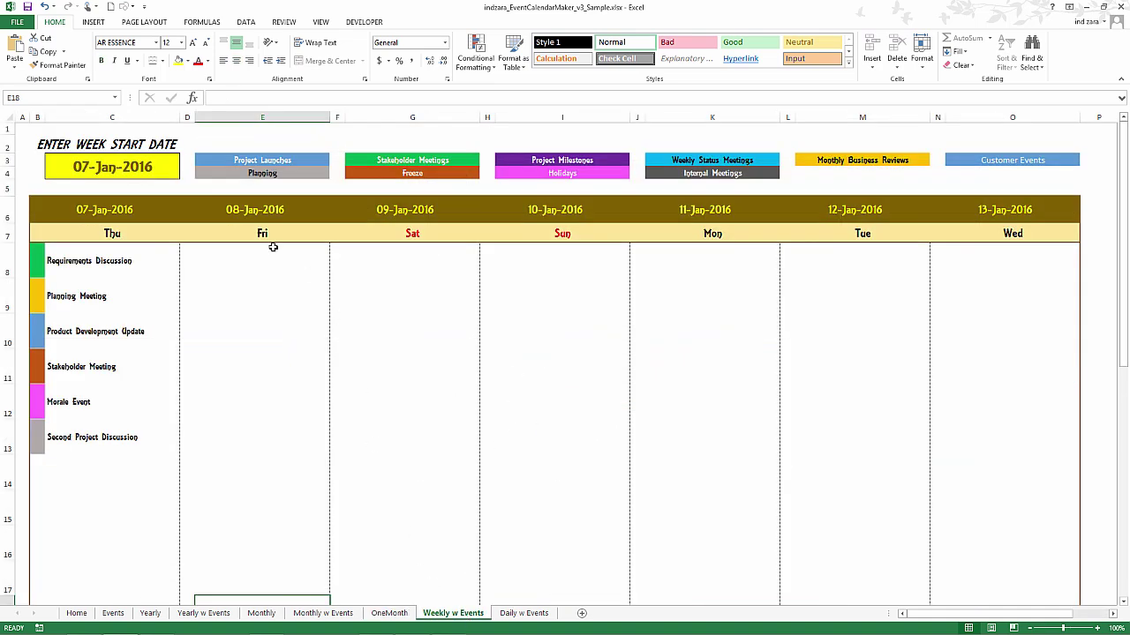
left_click(87, 164)
left_click(264, 97)
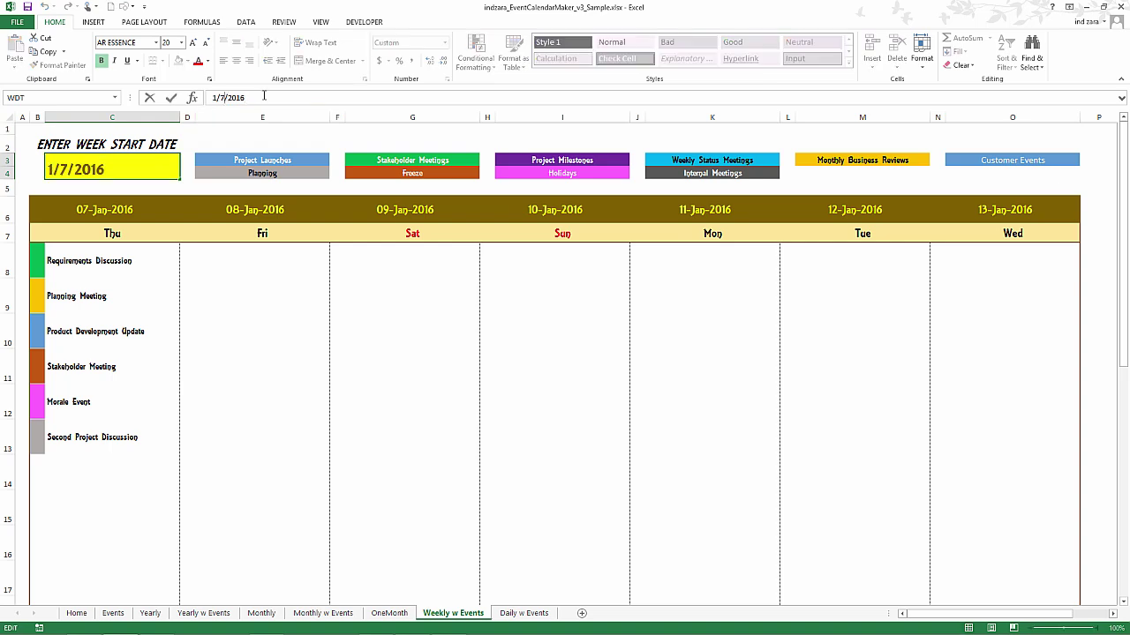
key("BackSpace")
key("BackSpace")
key("BackSpace")
key("BackSpace")
key("BackSpace")
key("BackSpace")
type("15/2016")
key("Return")
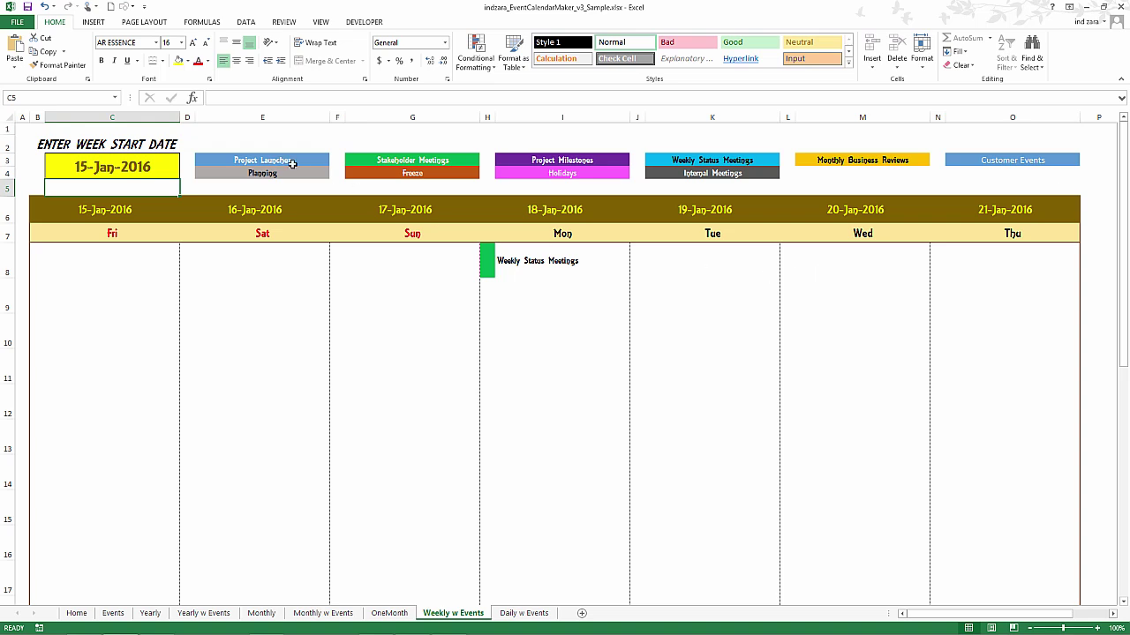
Enter Y for both custom column settings (I3, I4) on Daily w Events, then view the Events sheet.
left_click(528, 613)
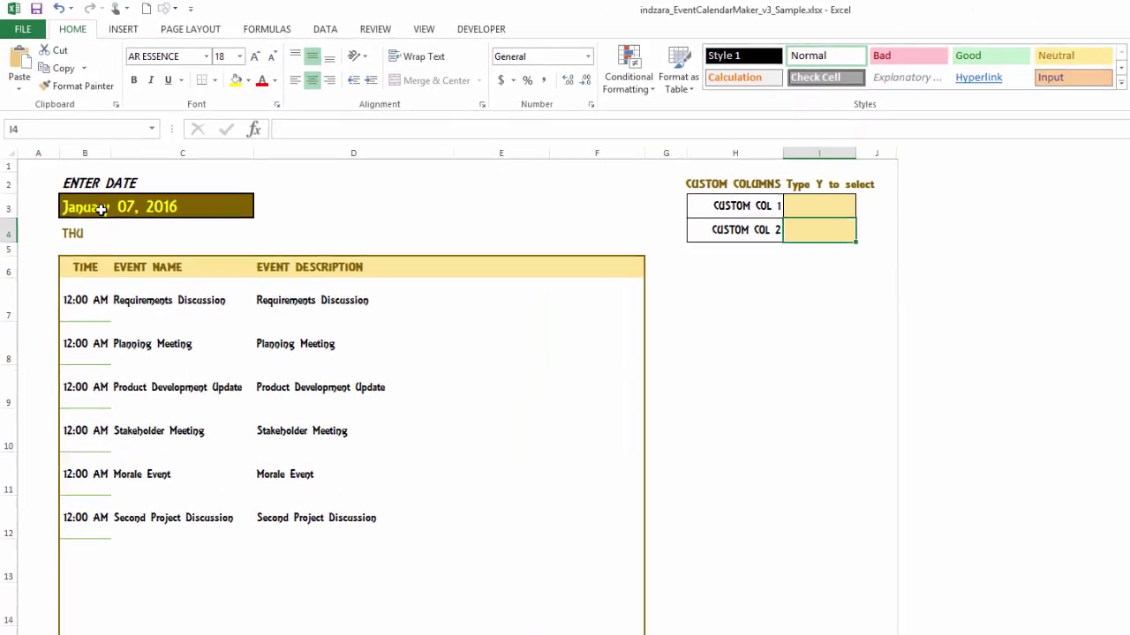
left_click(82, 167)
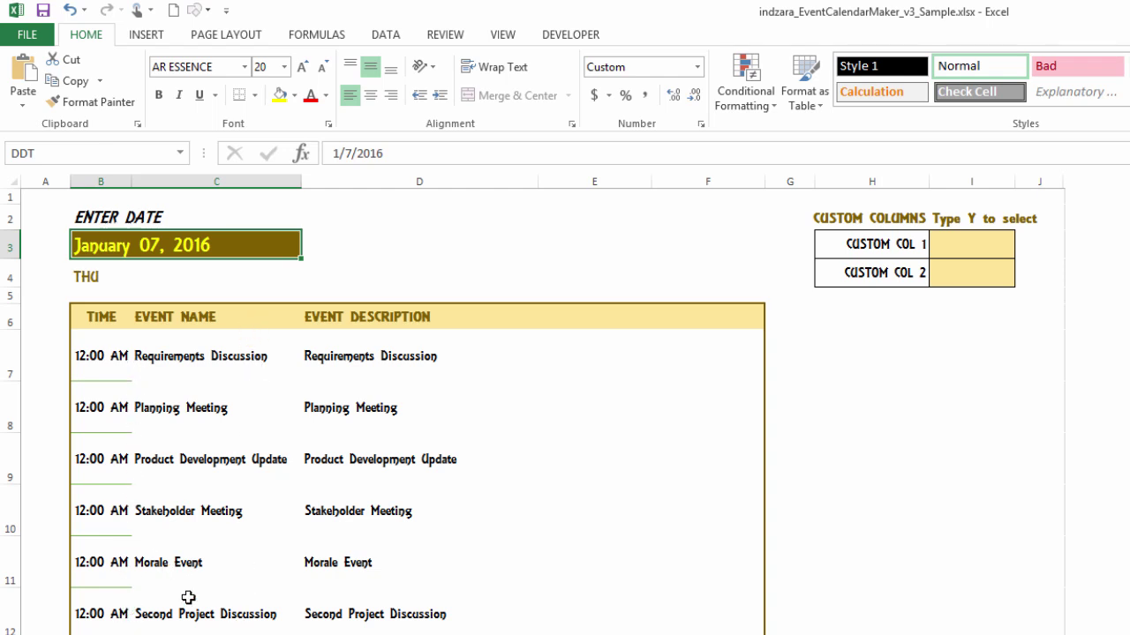
left_click(966, 243)
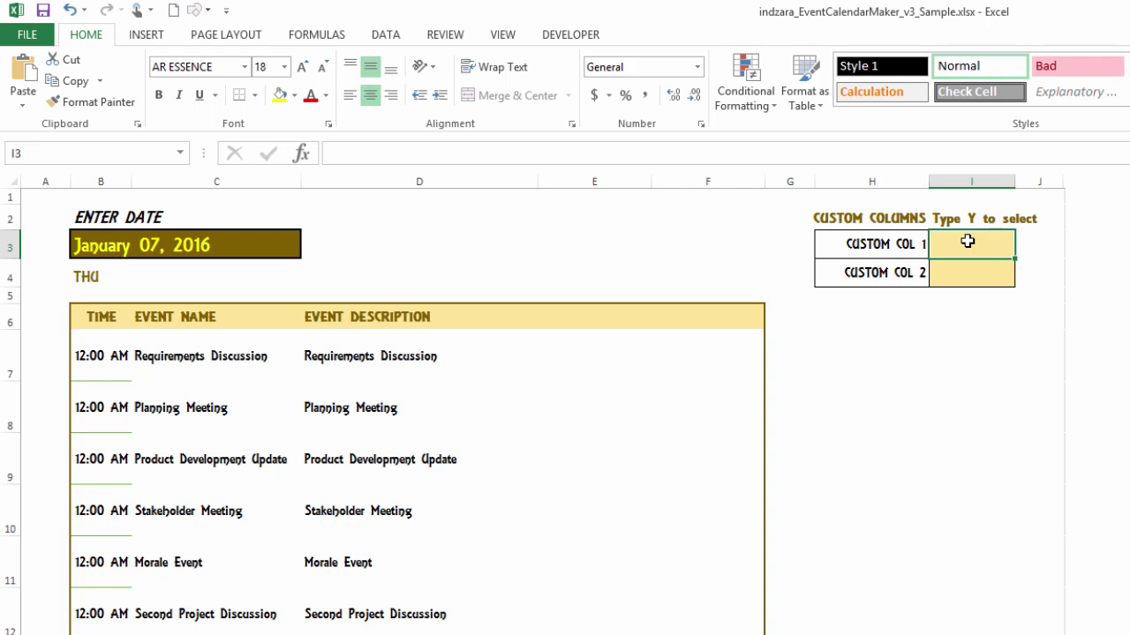
type("Y")
key("Return")
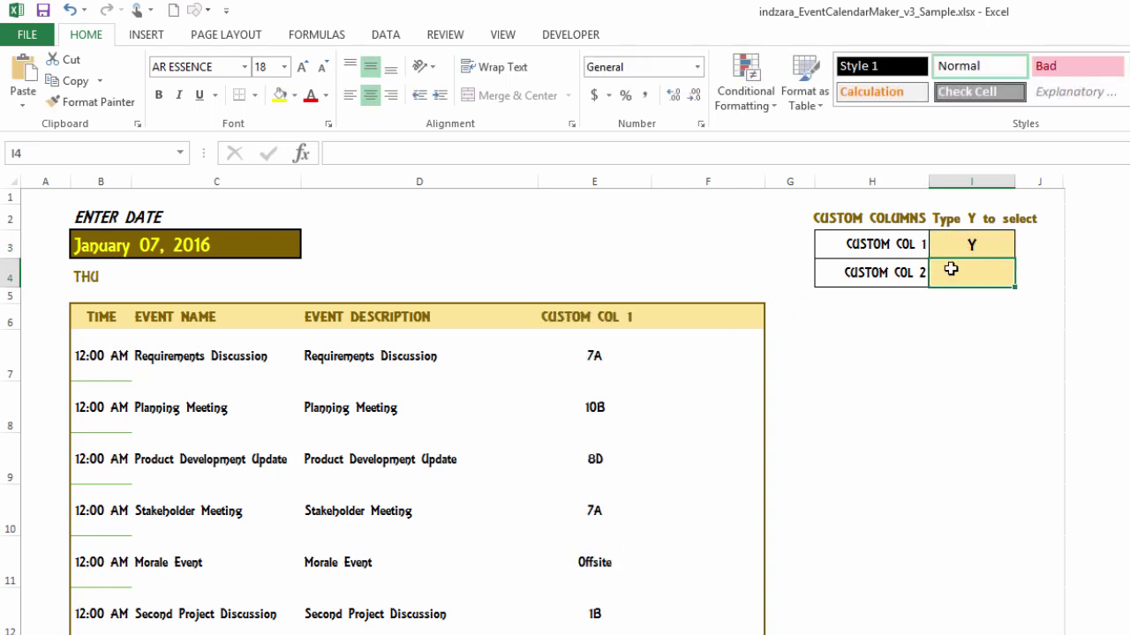
type("Y")
key("Return")
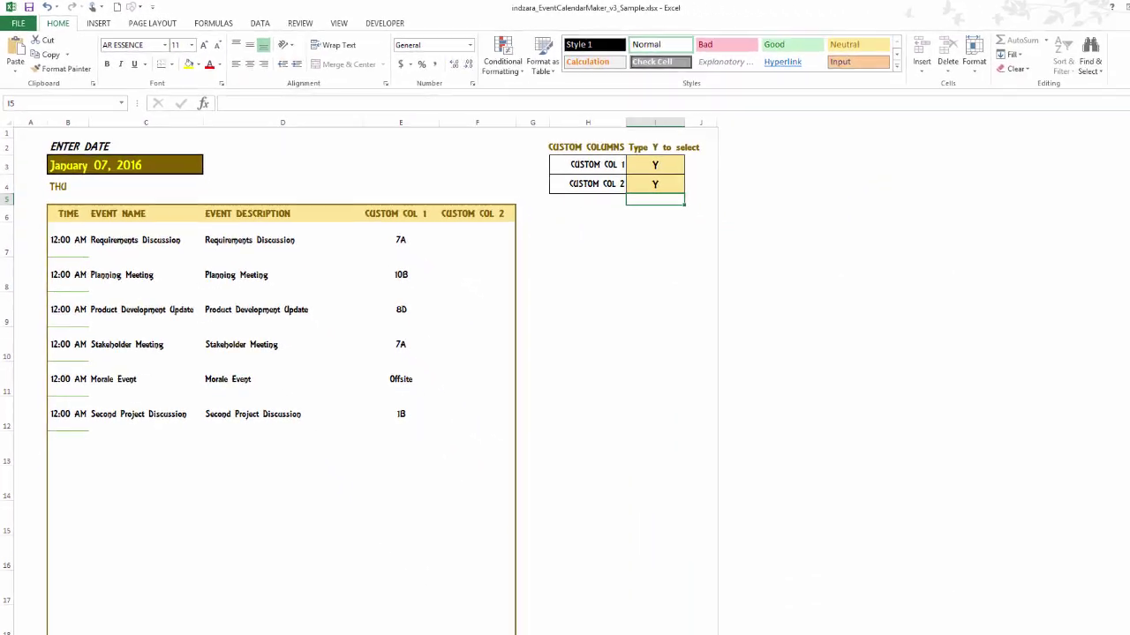
left_click(117, 633)
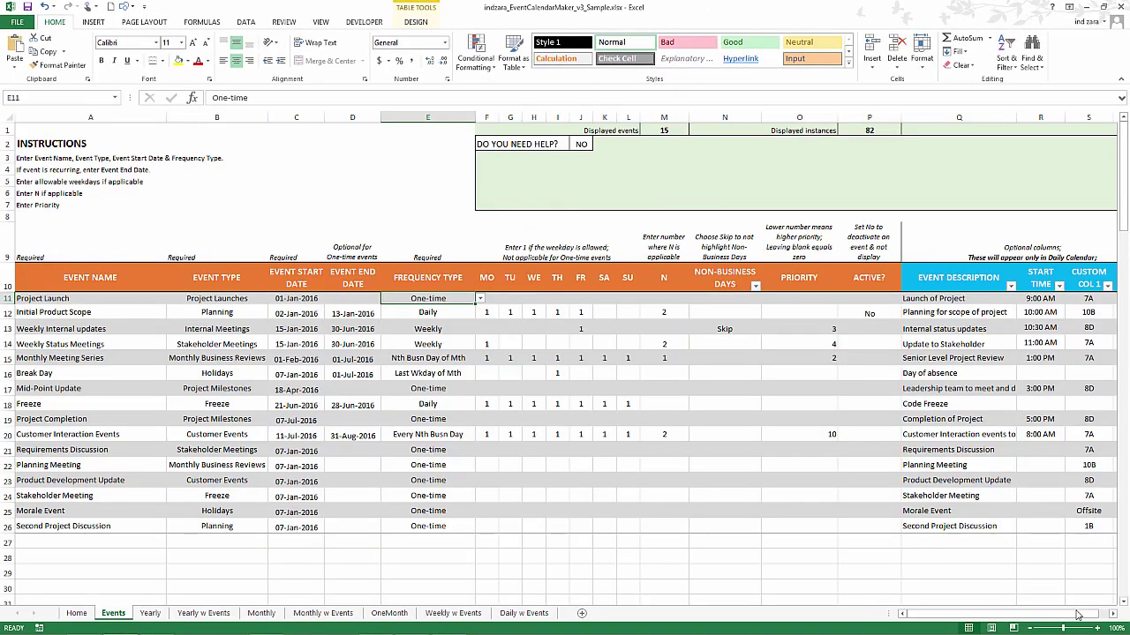
Title the Events custom column headers ROOM # and BUILDING, then view them on Daily w Events.
left_click_drag(1076, 615, 1087, 615)
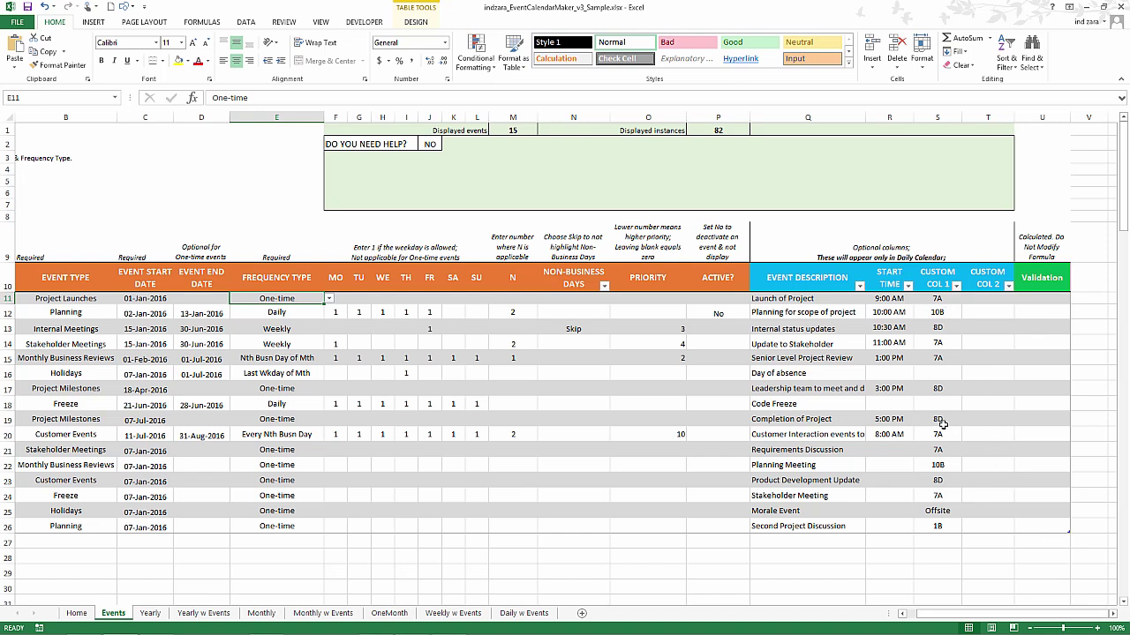
left_click(935, 281)
type("ROOM")
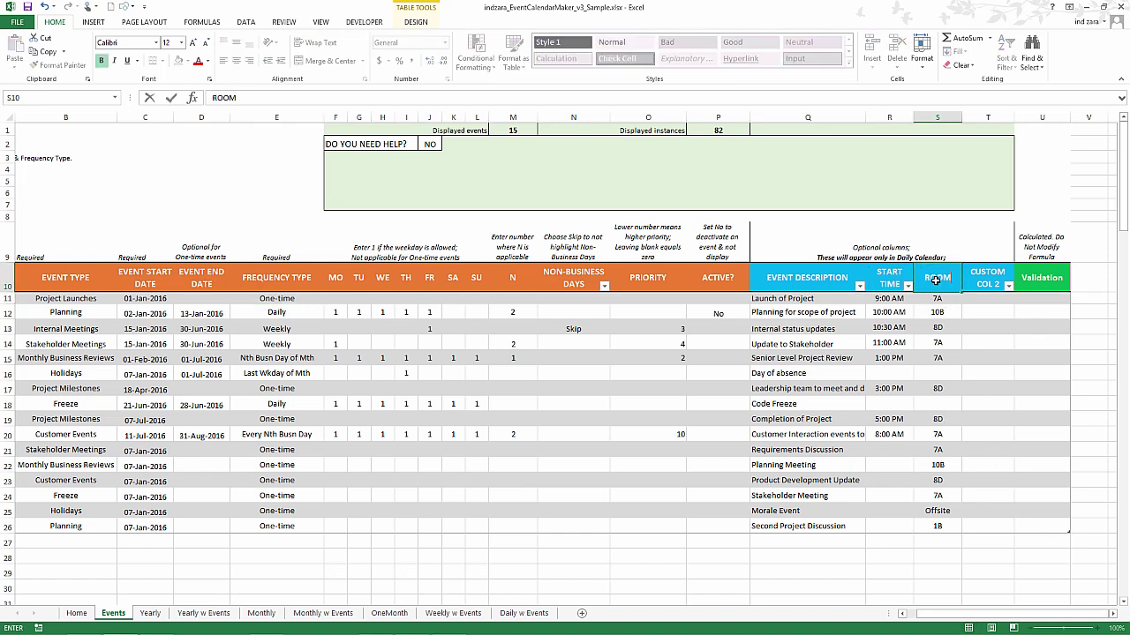
type(" #")
key("Tab")
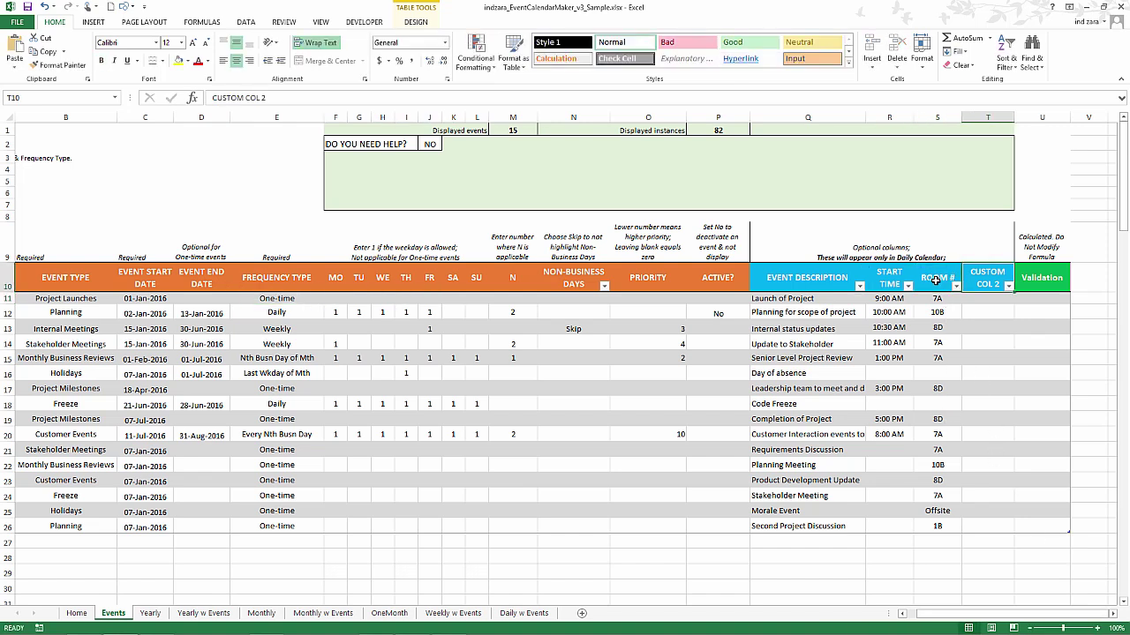
type("BUILDING")
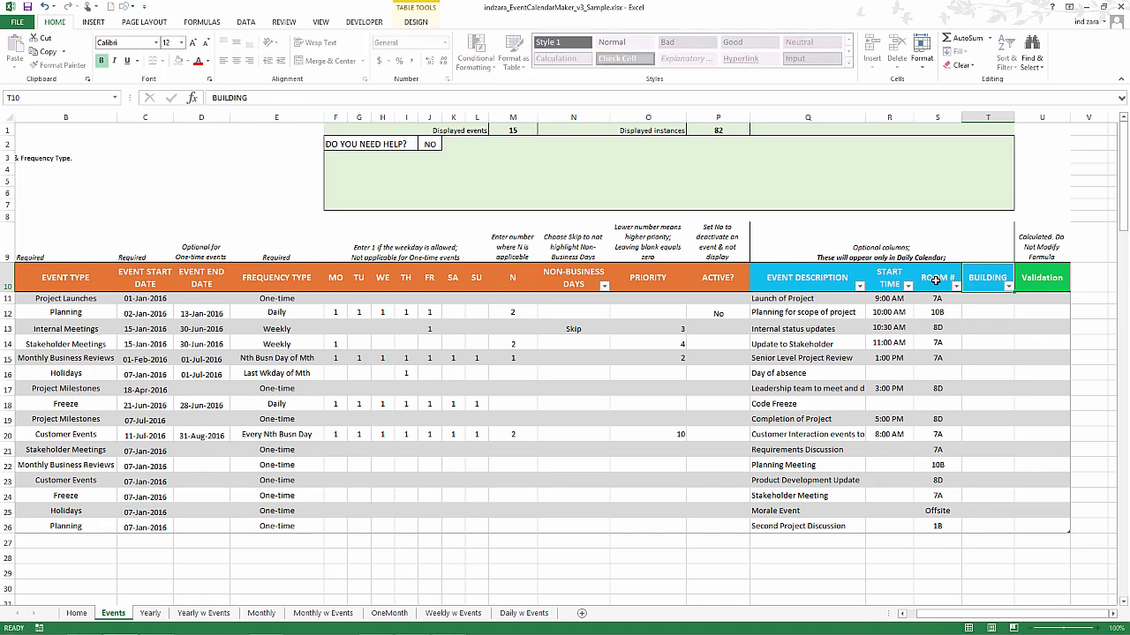
key("Return")
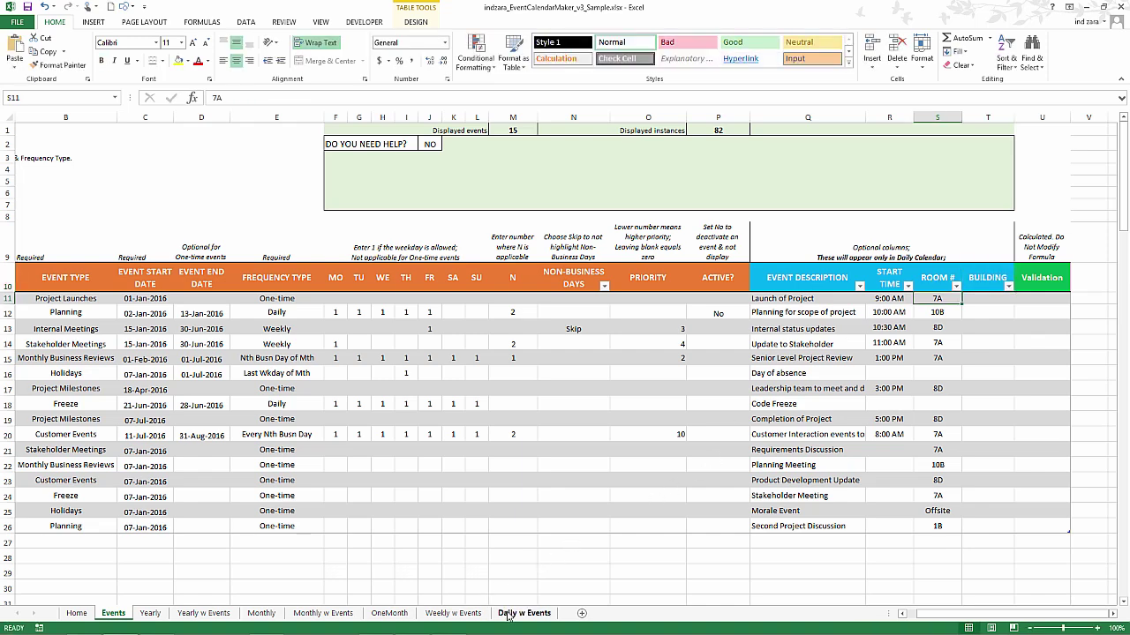
left_click(509, 614)
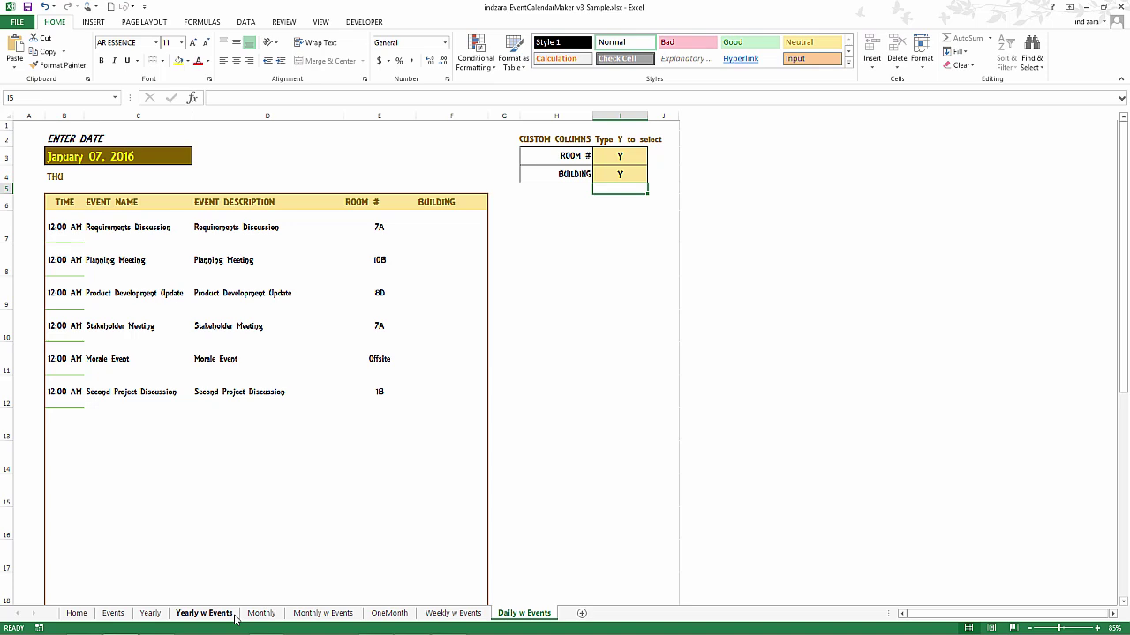
Go through the Events sheet back to the Home settings sheet.
left_click(115, 613)
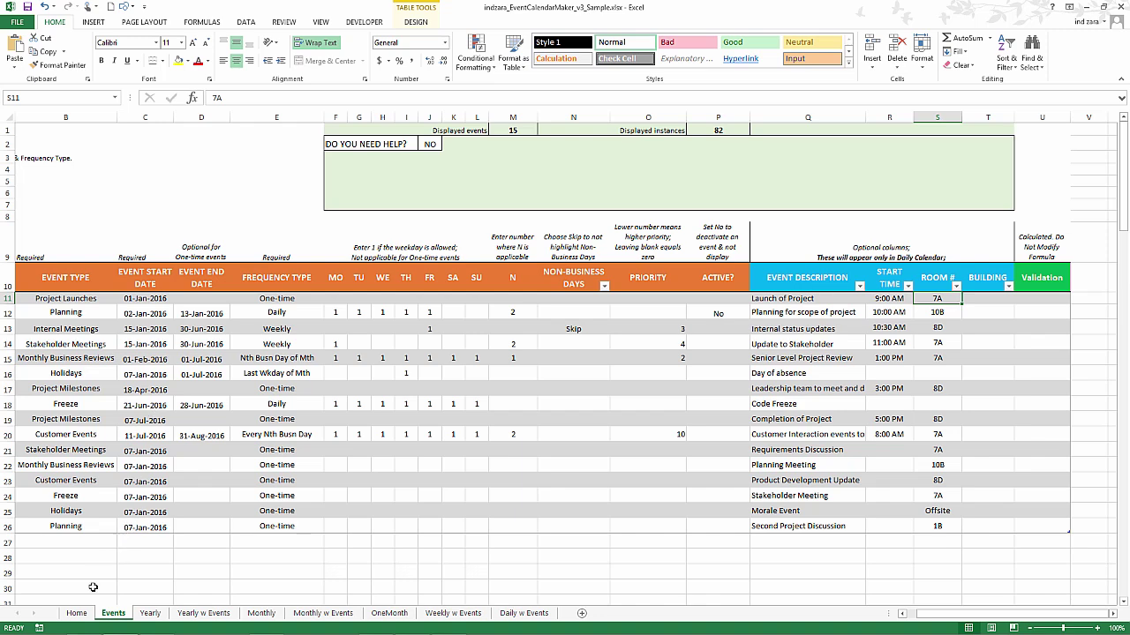
left_click(78, 613)
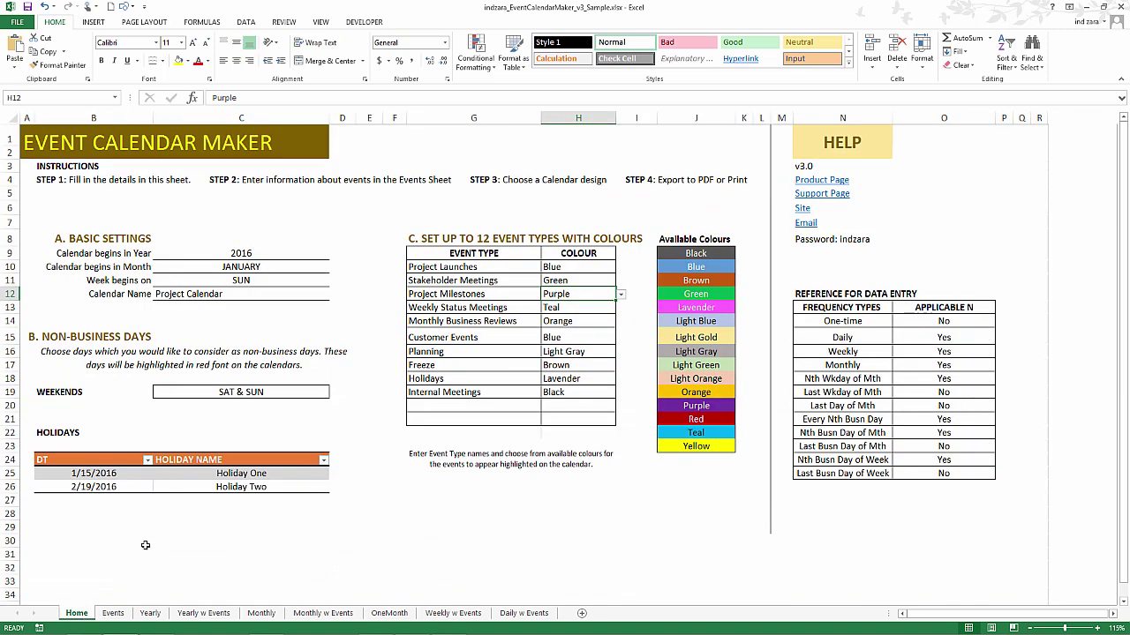